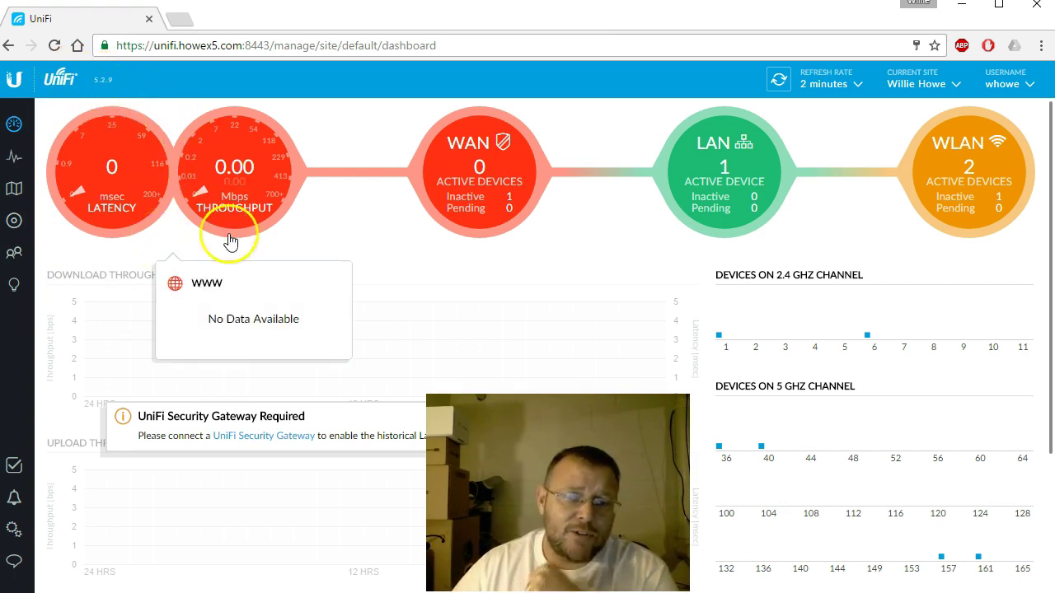
Open the Devices list, glance at the Clients list, then return to Devices
{"action": "left_click", "coordinate": [15, 224]}
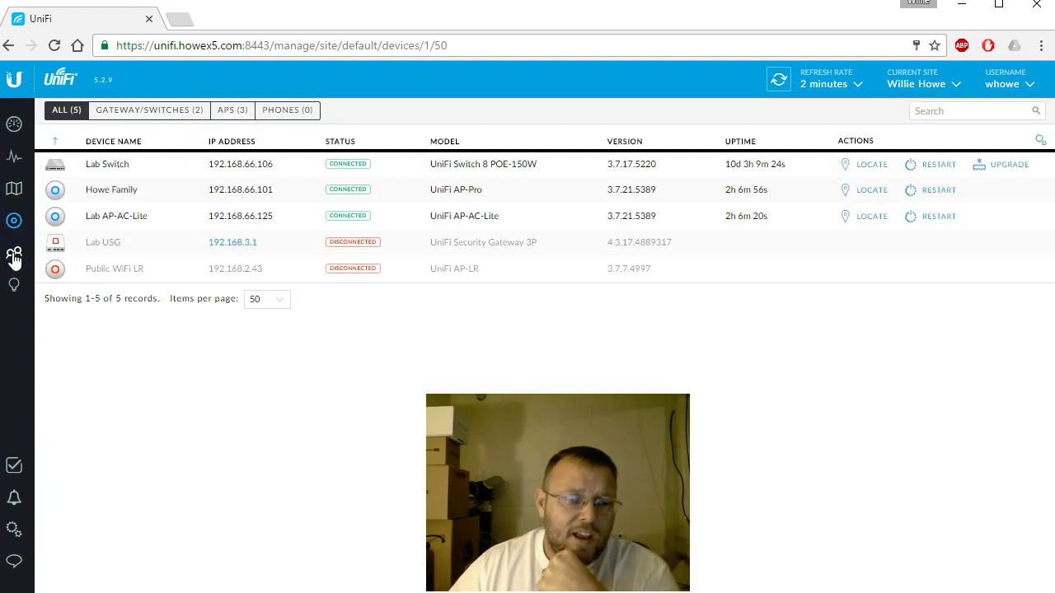
{"action": "left_click", "coordinate": [15, 256]}
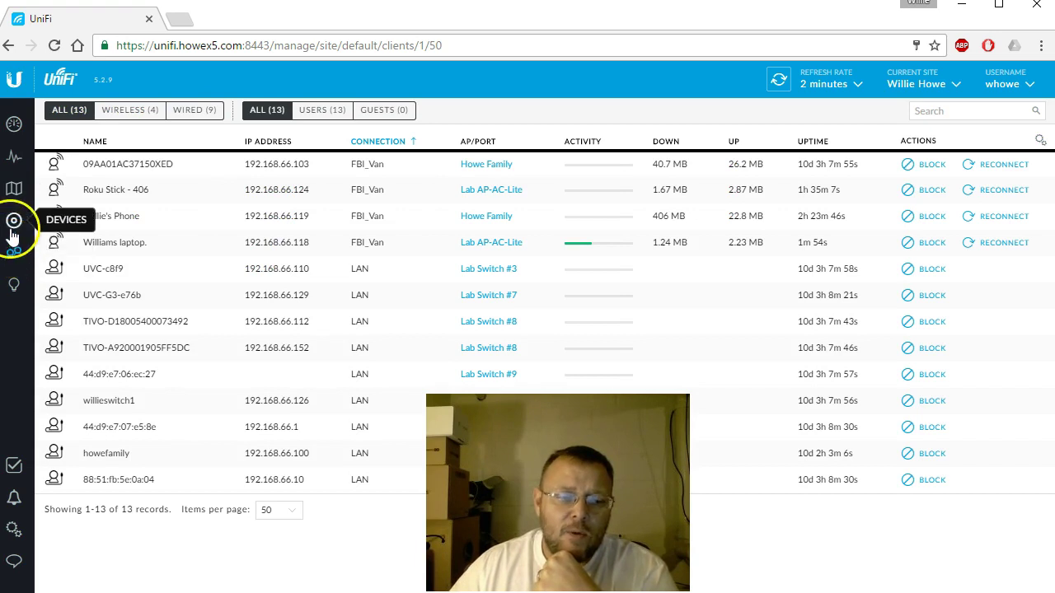
{"action": "left_click", "coordinate": [14, 227]}
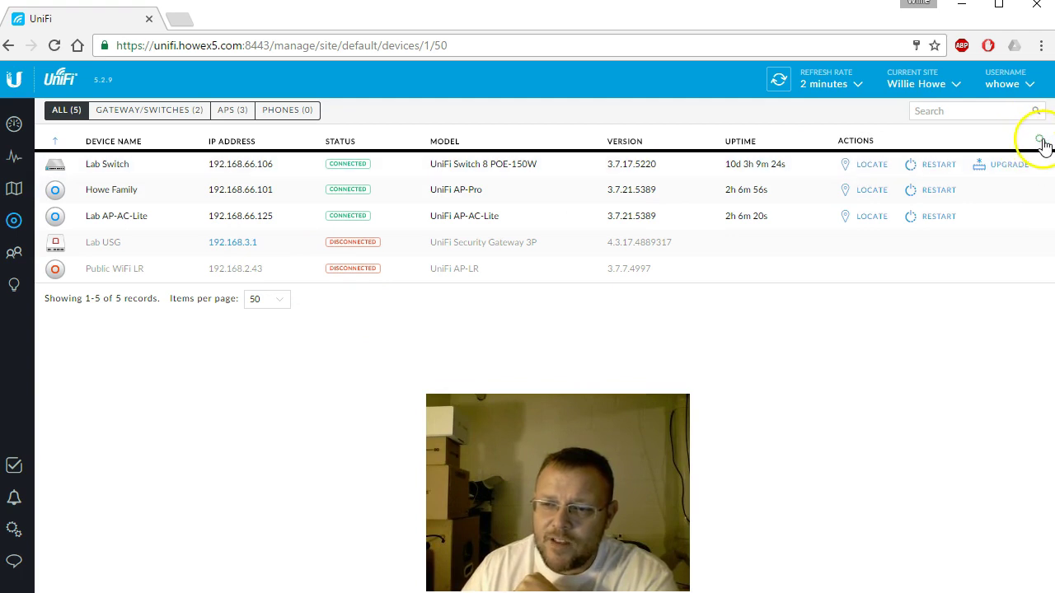
Add a MAC Address column to the device table, then sort by MAC address and device name
{"action": "left_click", "coordinate": [1042, 141]}
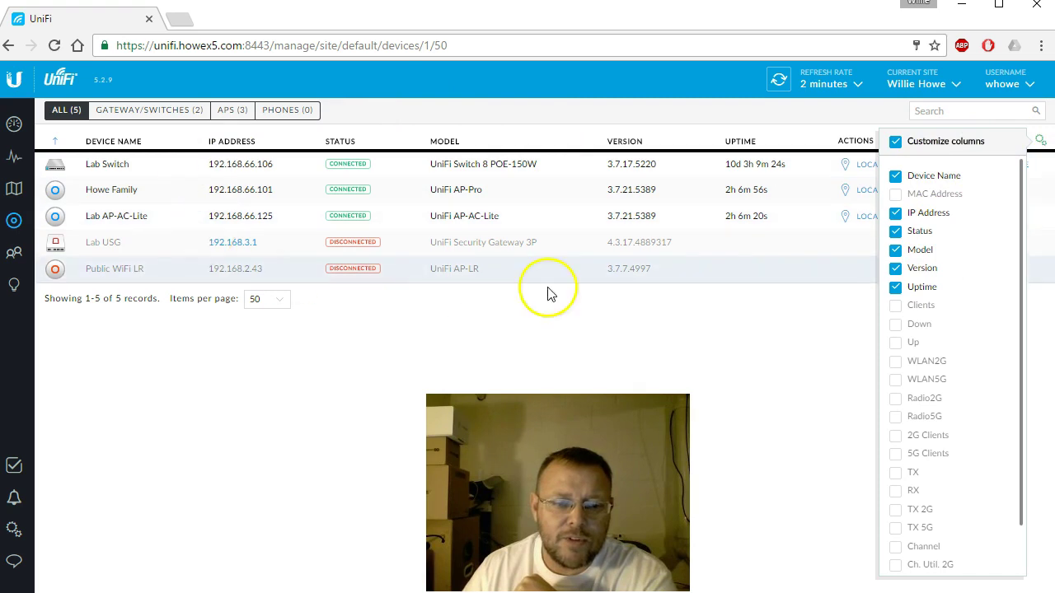
{"action": "left_click", "coordinate": [1043, 141]}
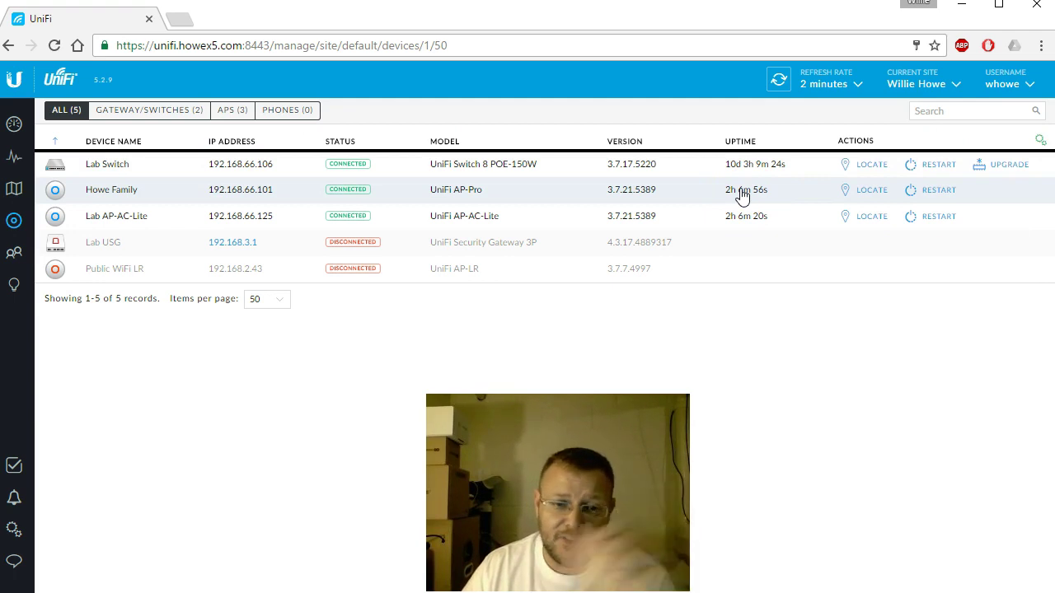
{"action": "left_click", "coordinate": [808, 134]}
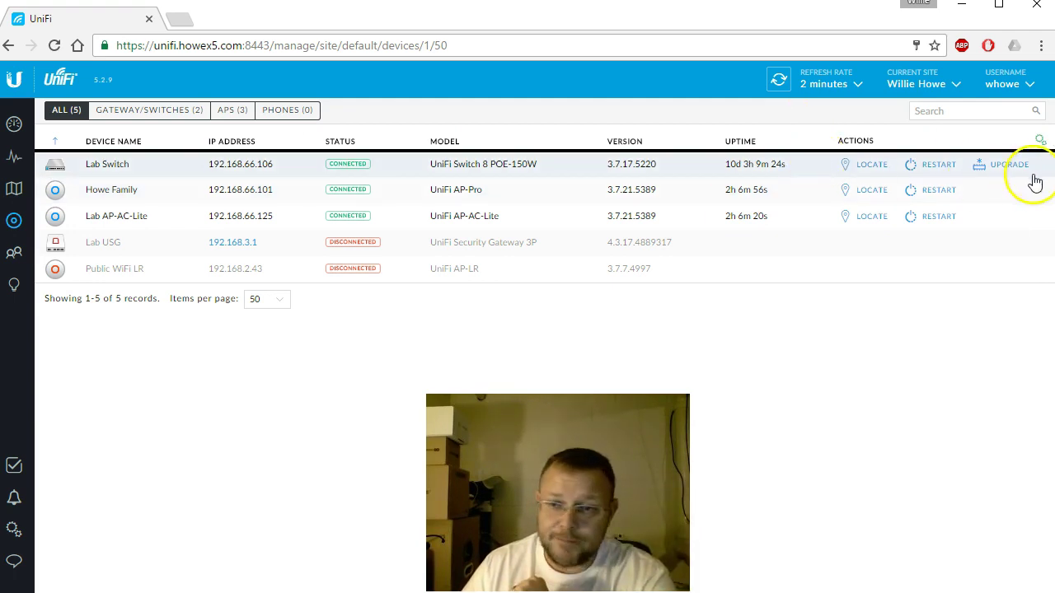
{"action": "left_click", "coordinate": [1042, 144]}
{"action": "left_click", "coordinate": [936, 152]}
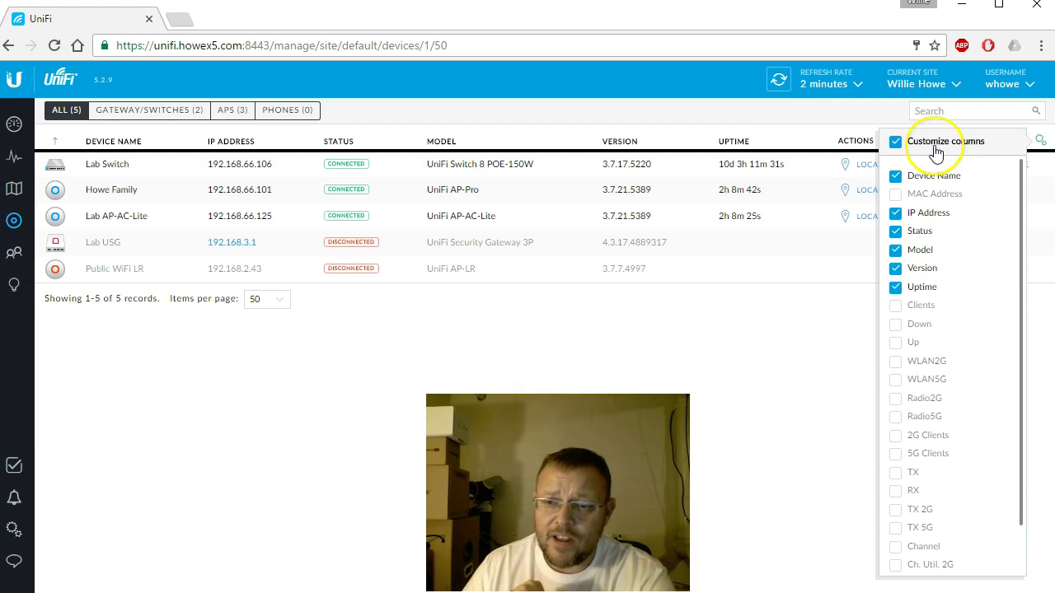
{"action": "left_click", "coordinate": [895, 195]}
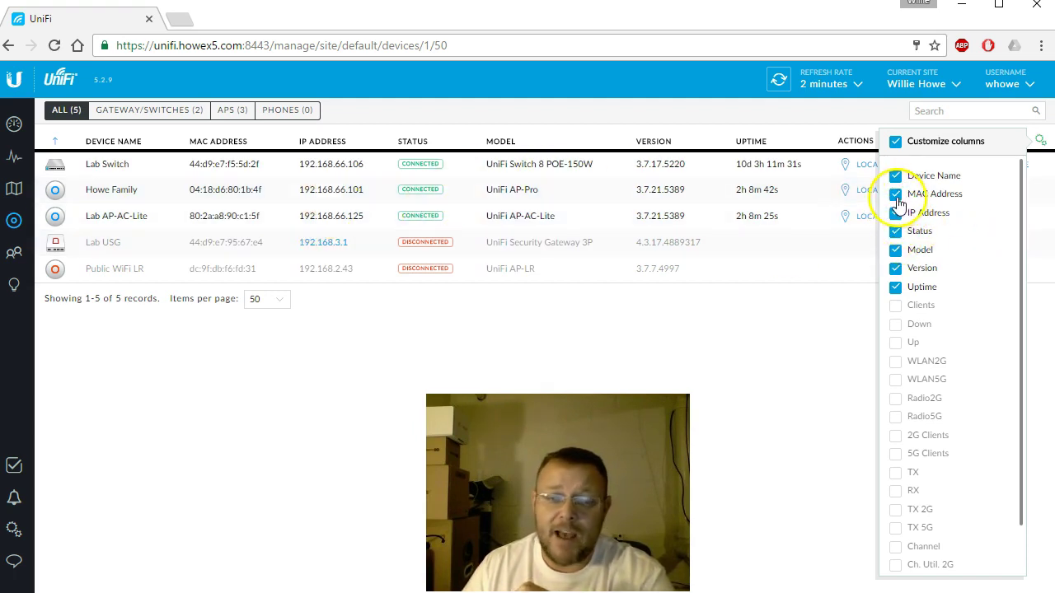
{"action": "left_click", "coordinate": [236, 143]}
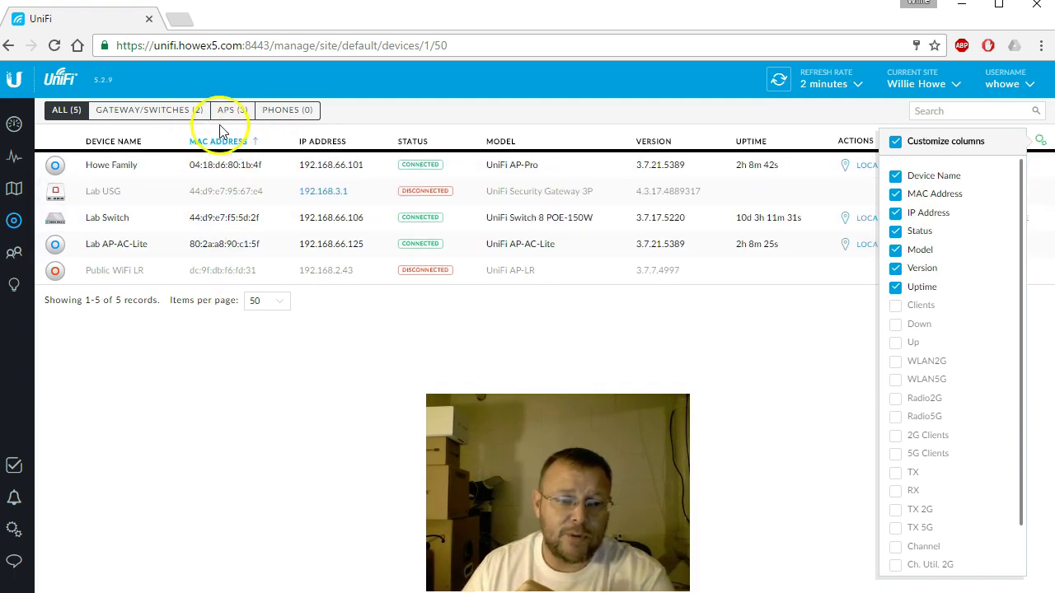
{"action": "left_click", "coordinate": [119, 144]}
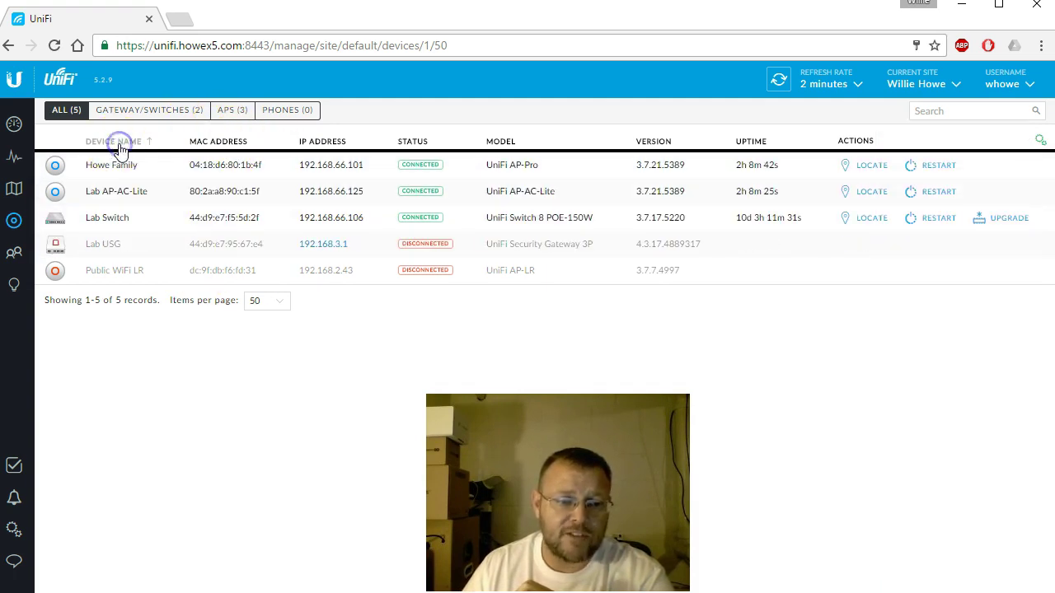
Hide Device Name, add a Clients column, and sort devices by client count, most first
{"action": "left_click", "coordinate": [1039, 144]}
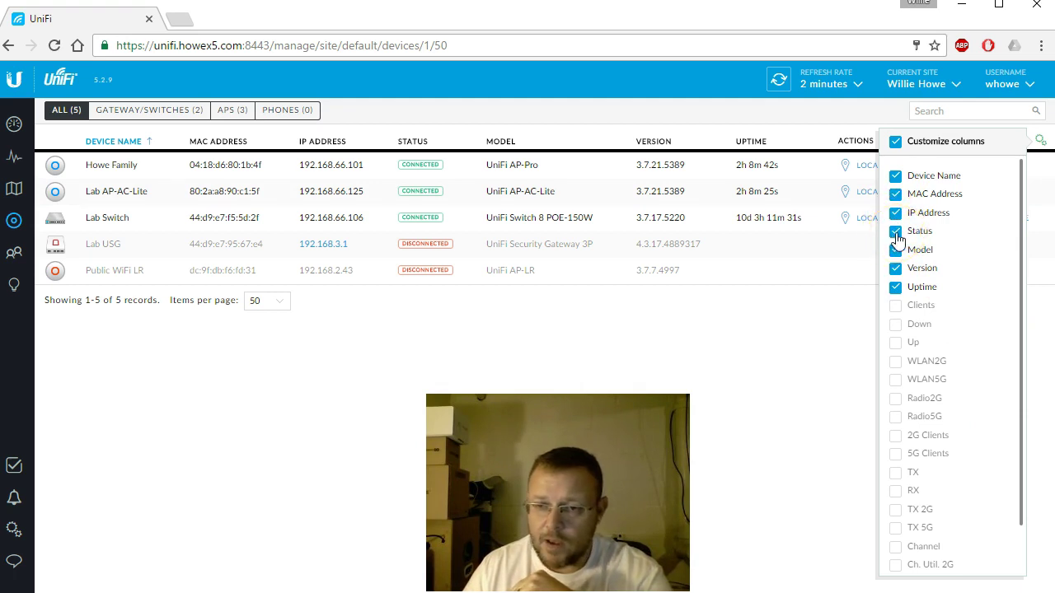
{"action": "left_click", "coordinate": [895, 176]}
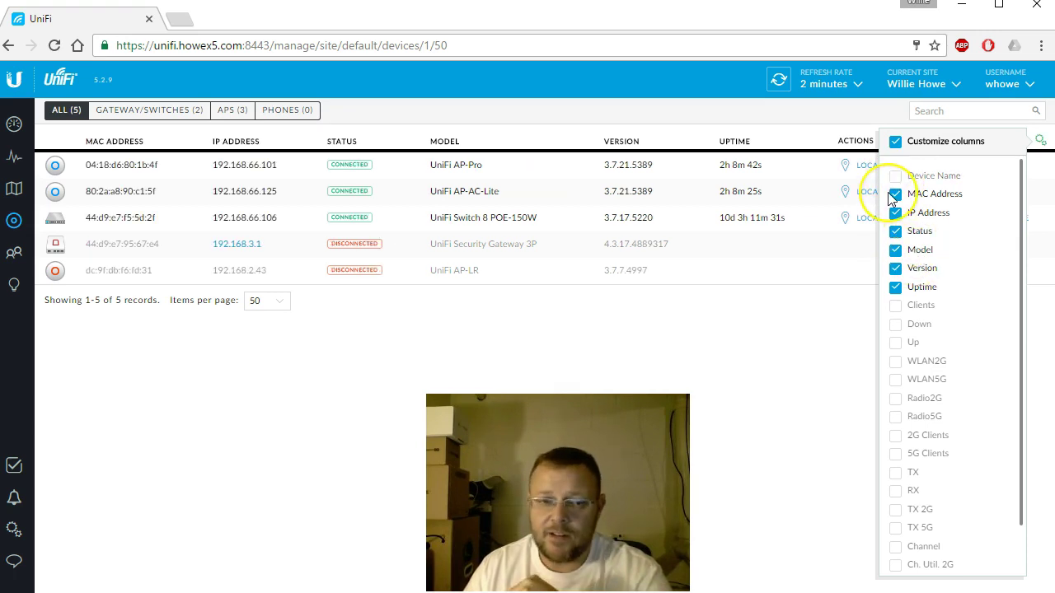
{"action": "left_click", "coordinate": [896, 307]}
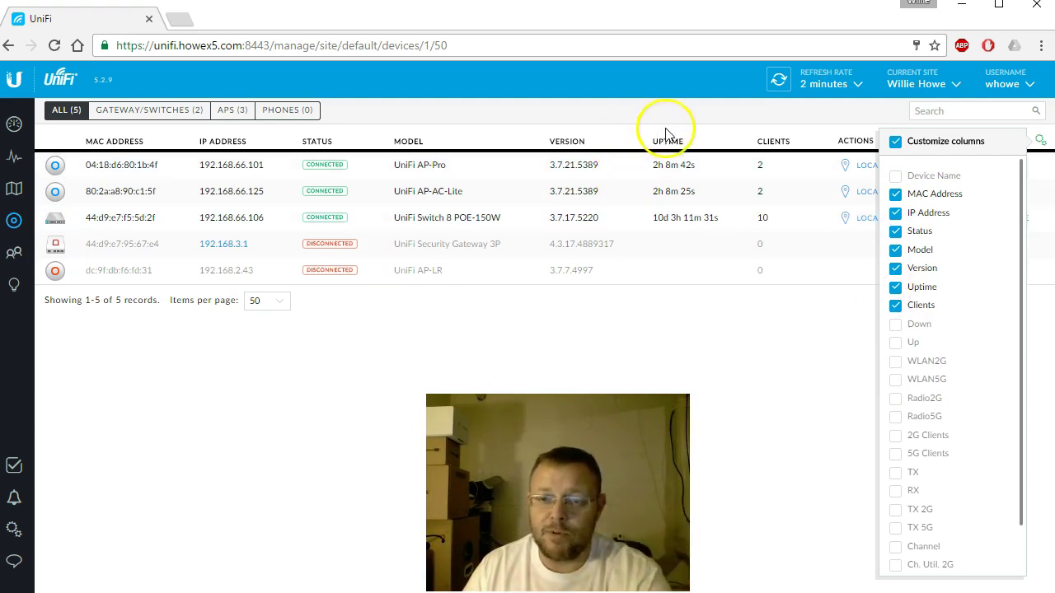
{"action": "left_click", "coordinate": [775, 143]}
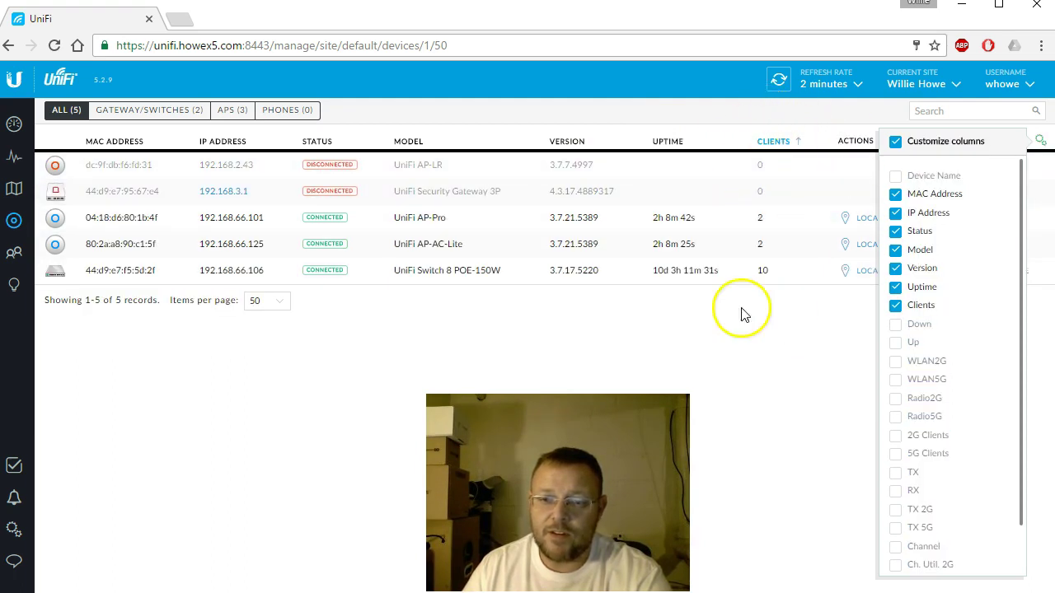
{"action": "left_click", "coordinate": [782, 142]}
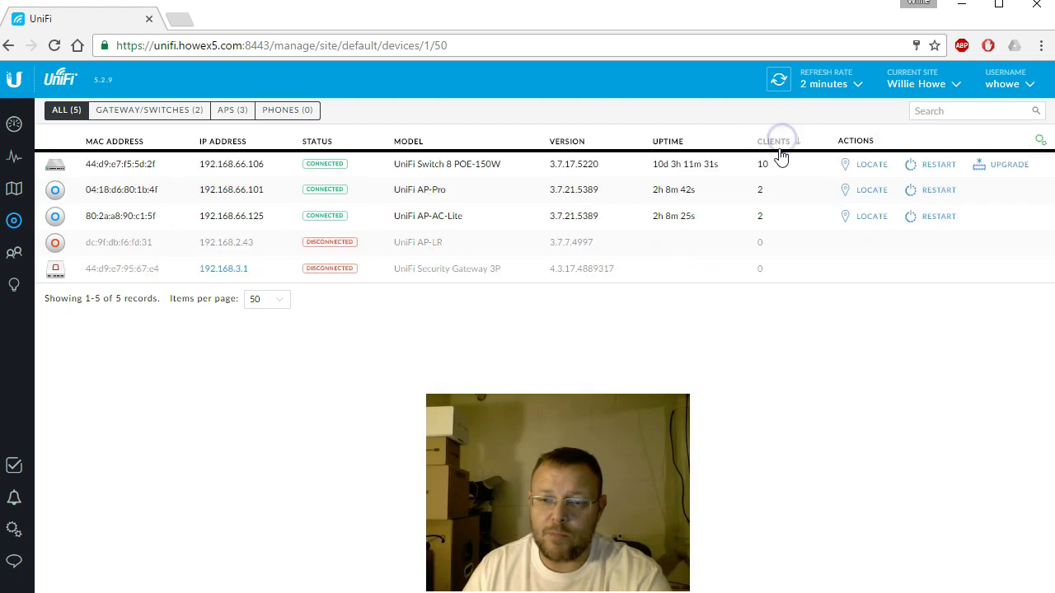
Restore Device Name and hide the MAC Address, IP Address, Status, Version, Uptime and Clients columns
{"action": "left_click", "coordinate": [1041, 142]}
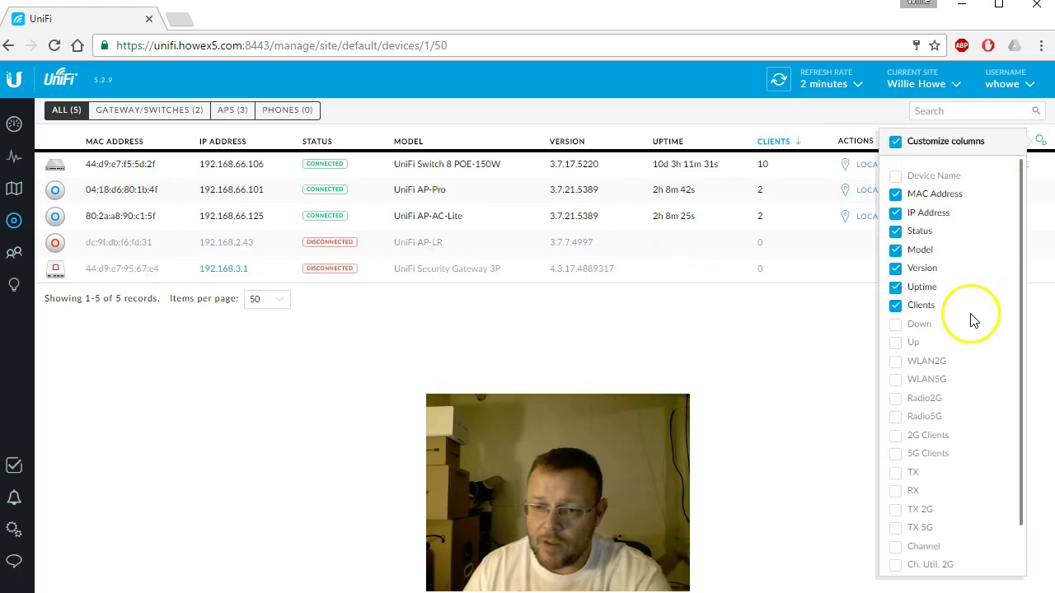
{"action": "scroll", "coordinate": [940, 412], "scroll_direction": "down", "scroll_amount": 1}
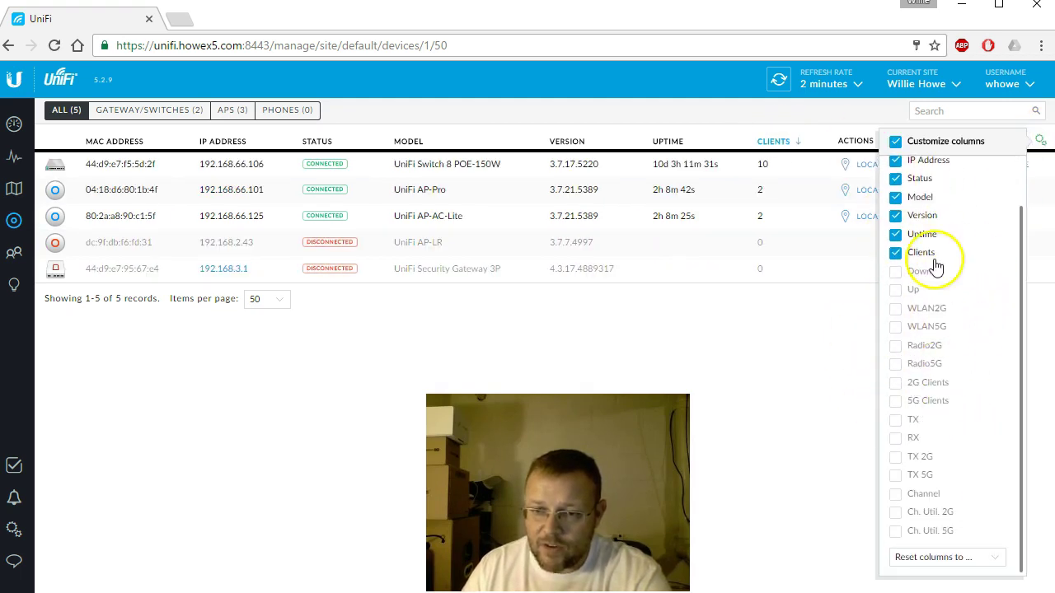
{"action": "scroll", "coordinate": [956, 363], "scroll_direction": "up", "scroll_amount": 1}
{"action": "left_click", "coordinate": [896, 176]}
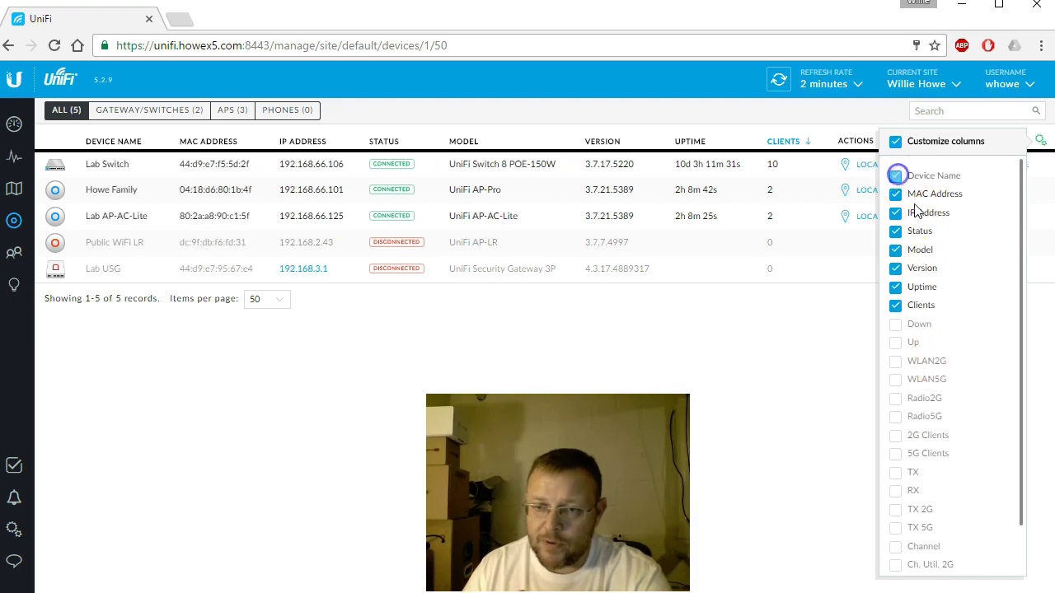
{"action": "left_click", "coordinate": [895, 195]}
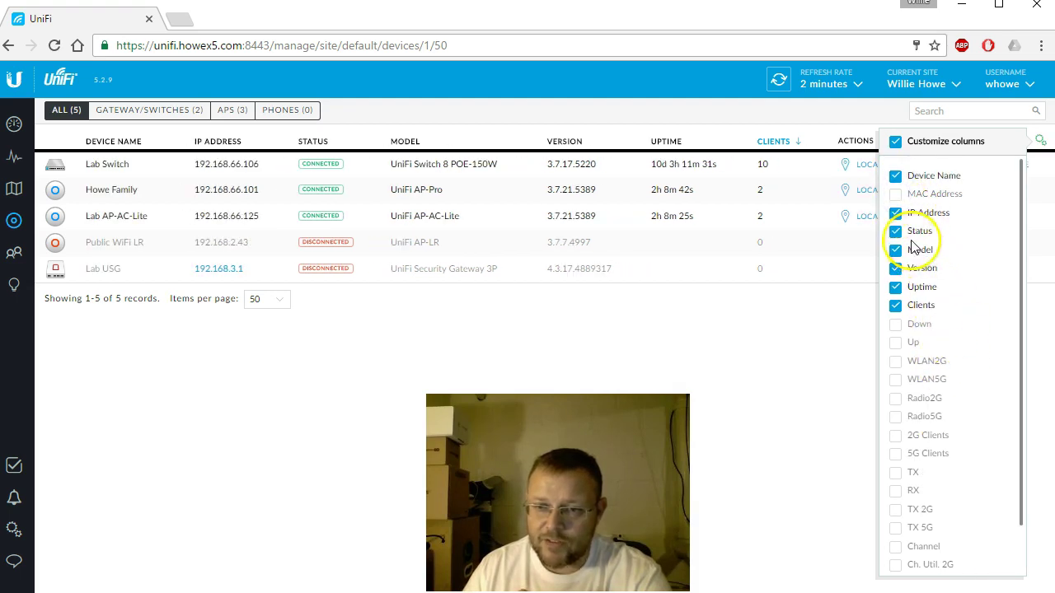
{"action": "left_click", "coordinate": [896, 213]}
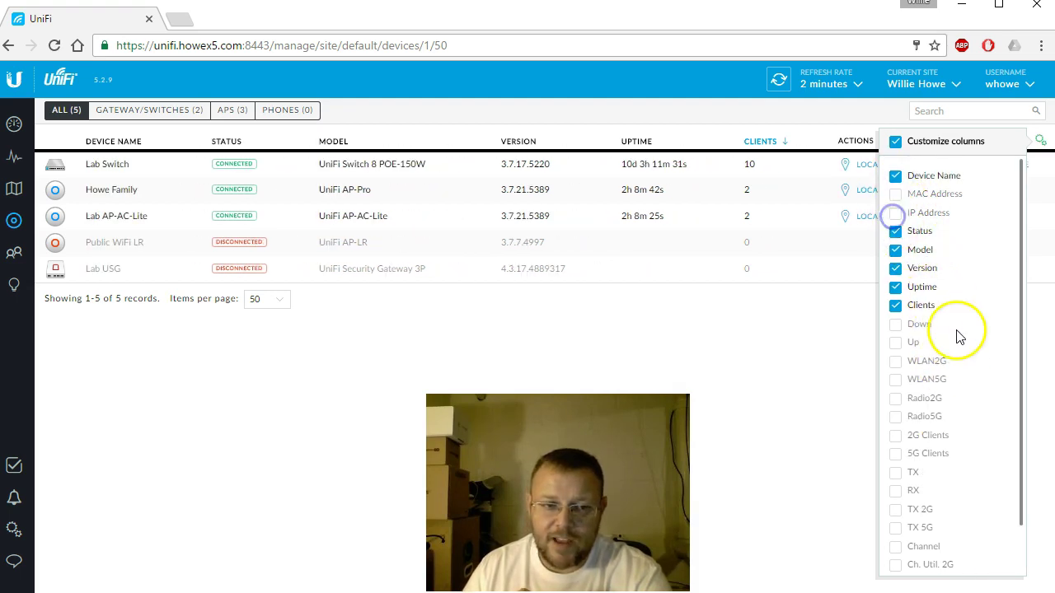
{"action": "left_click", "coordinate": [897, 233]}
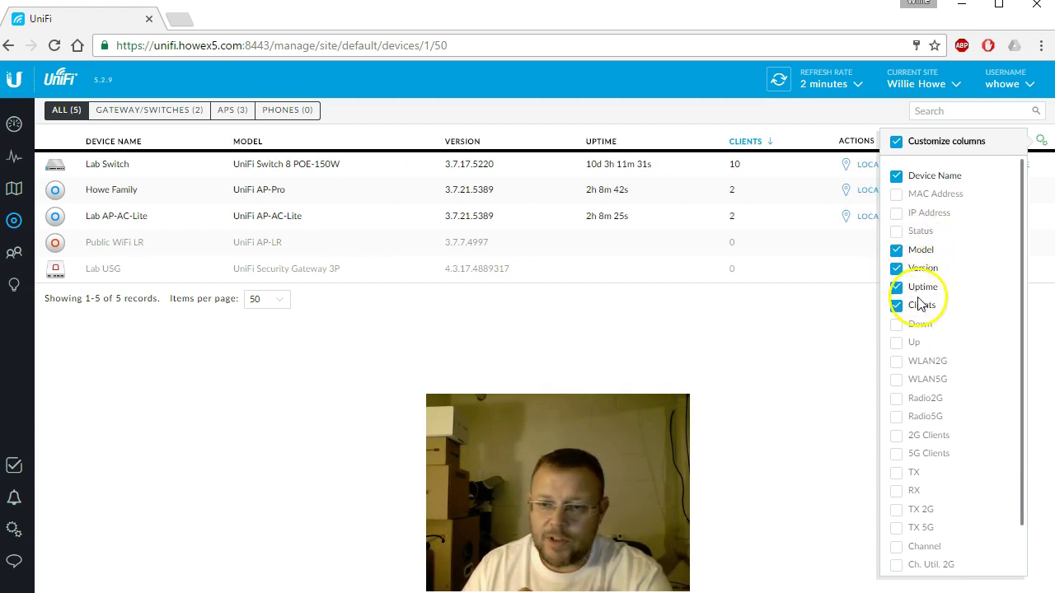
{"action": "left_click", "coordinate": [897, 268]}
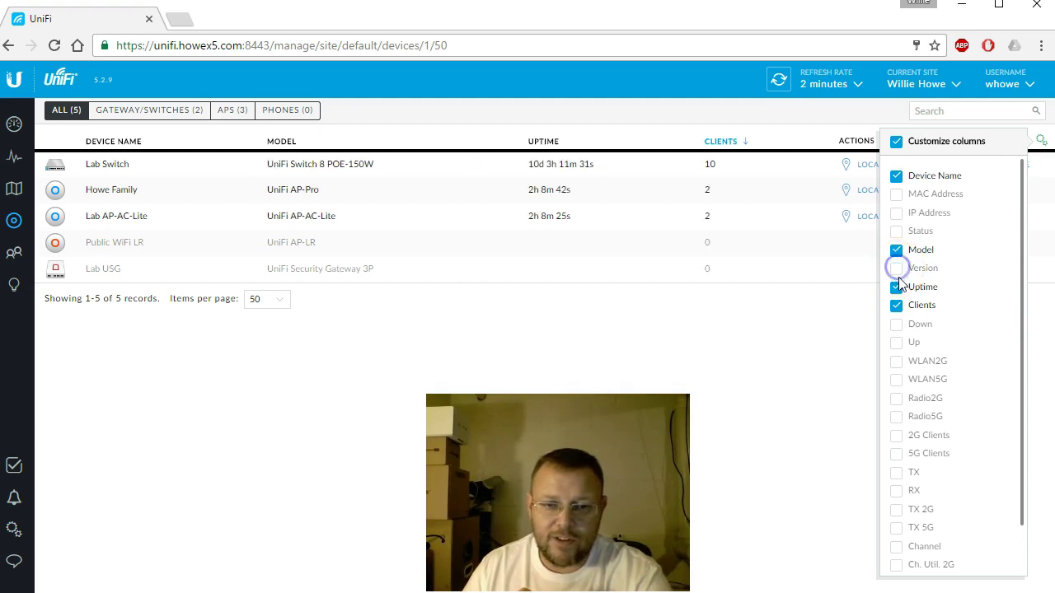
{"action": "left_click", "coordinate": [897, 287]}
{"action": "left_click", "coordinate": [896, 307]}
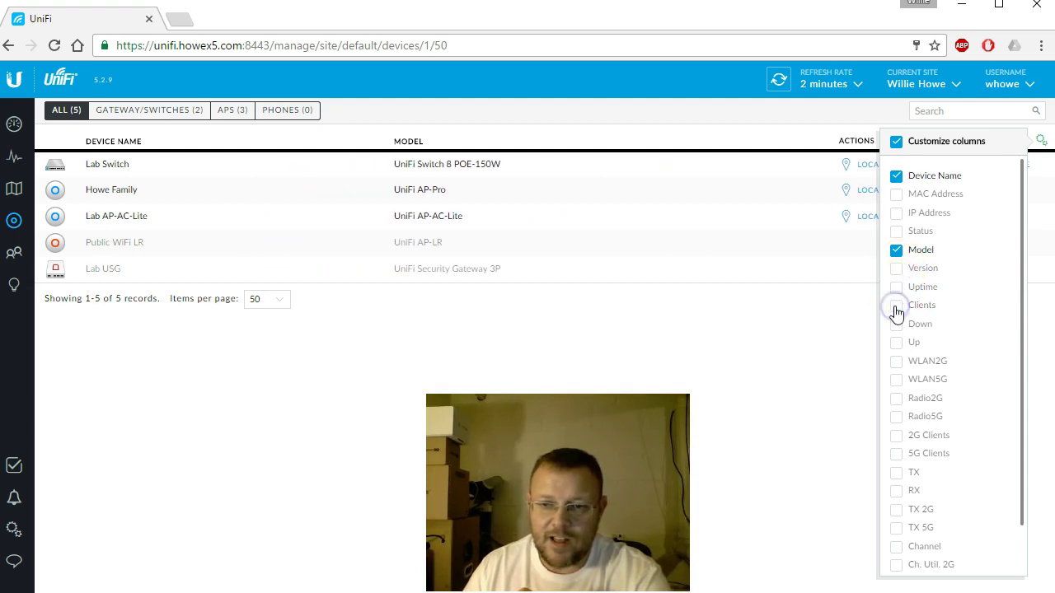
{"action": "scroll", "coordinate": [981, 383], "scroll_direction": "down", "scroll_amount": 1}
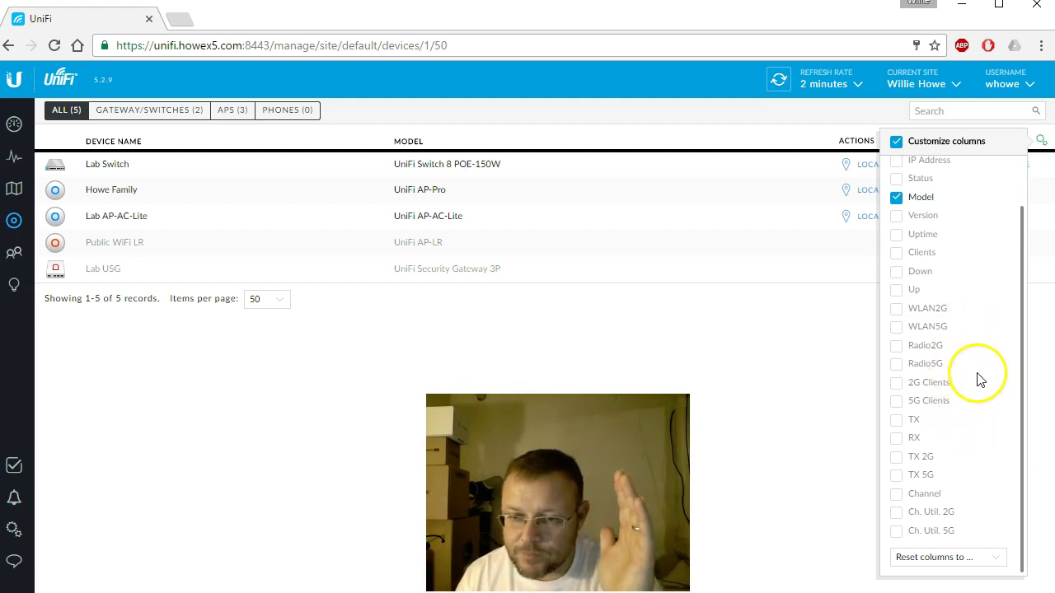
{"action": "left_click", "coordinate": [897, 346]}
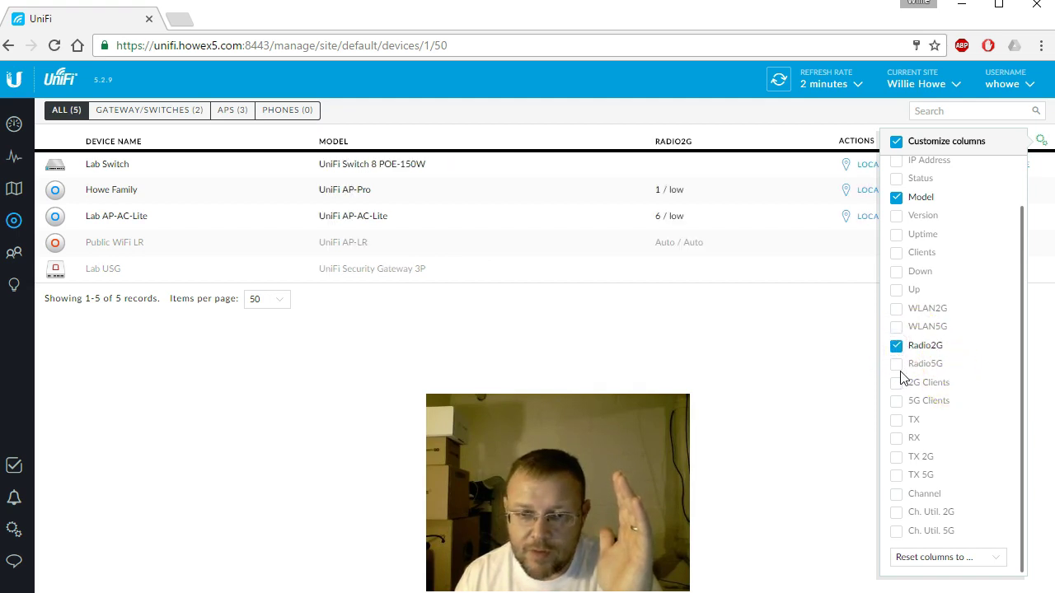
{"action": "left_click", "coordinate": [896, 367]}
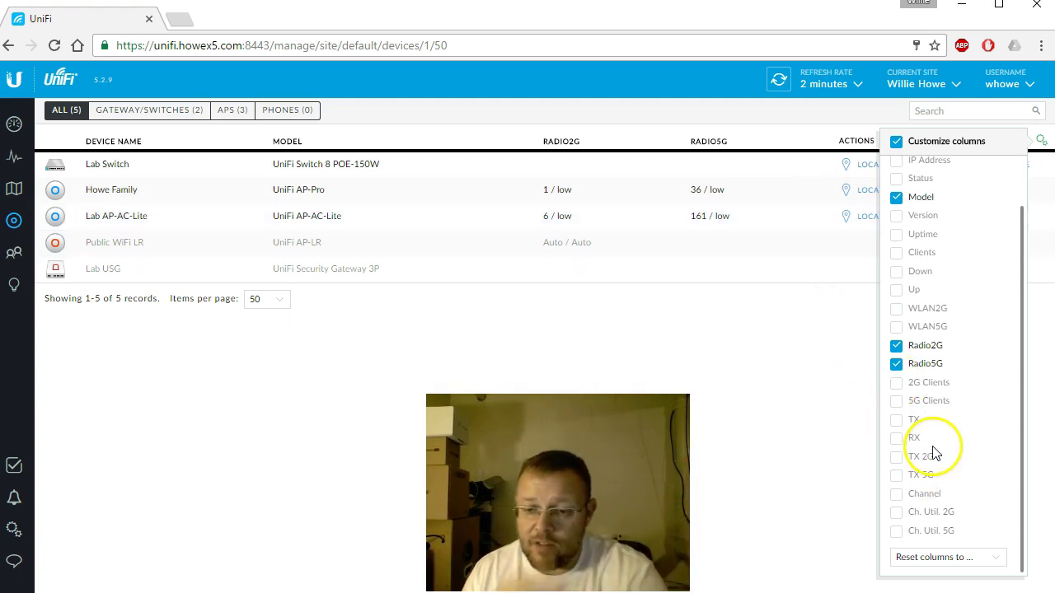
{"action": "left_click", "coordinate": [896, 363]}
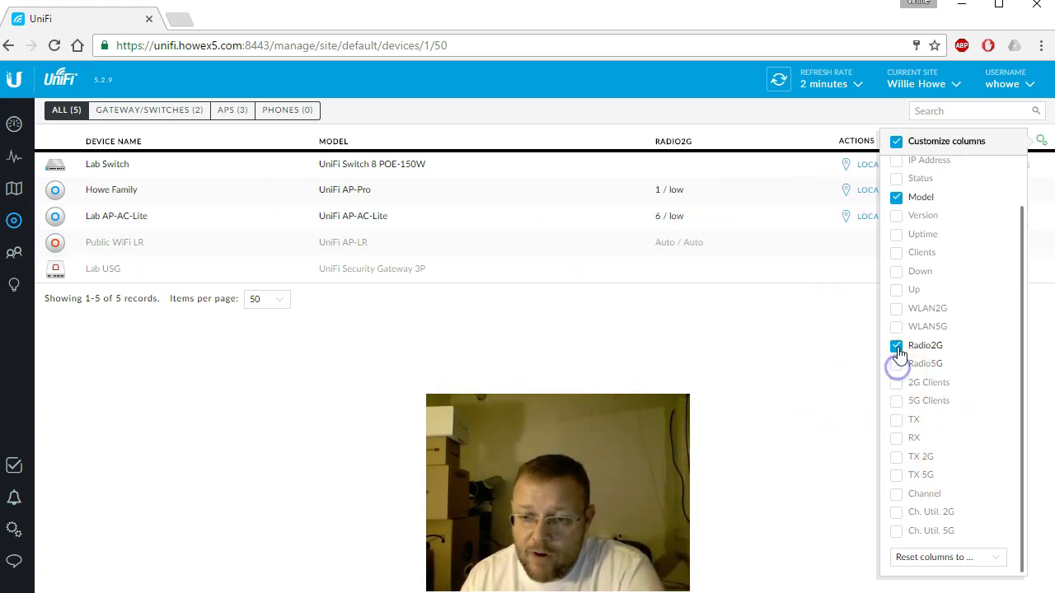
{"action": "left_click", "coordinate": [897, 345]}
{"action": "scroll", "coordinate": [944, 420], "scroll_direction": "up", "scroll_amount": 1}
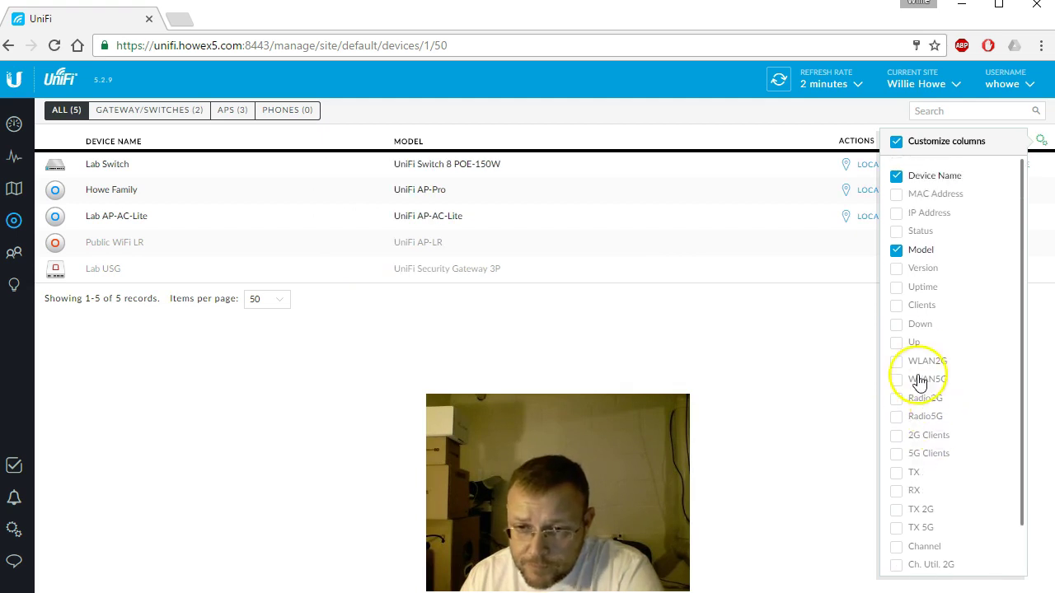
{"action": "scroll", "coordinate": [928, 367], "scroll_direction": "down", "scroll_amount": 1}
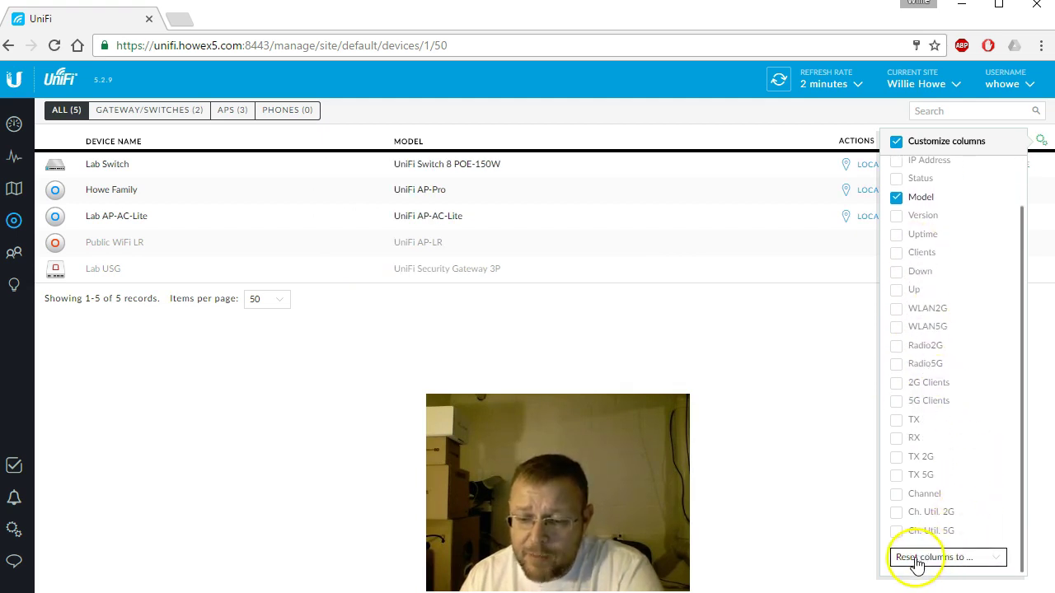
Reset the device table columns to the Default preset and bring up the preset list again
{"action": "left_click", "coordinate": [927, 558]}
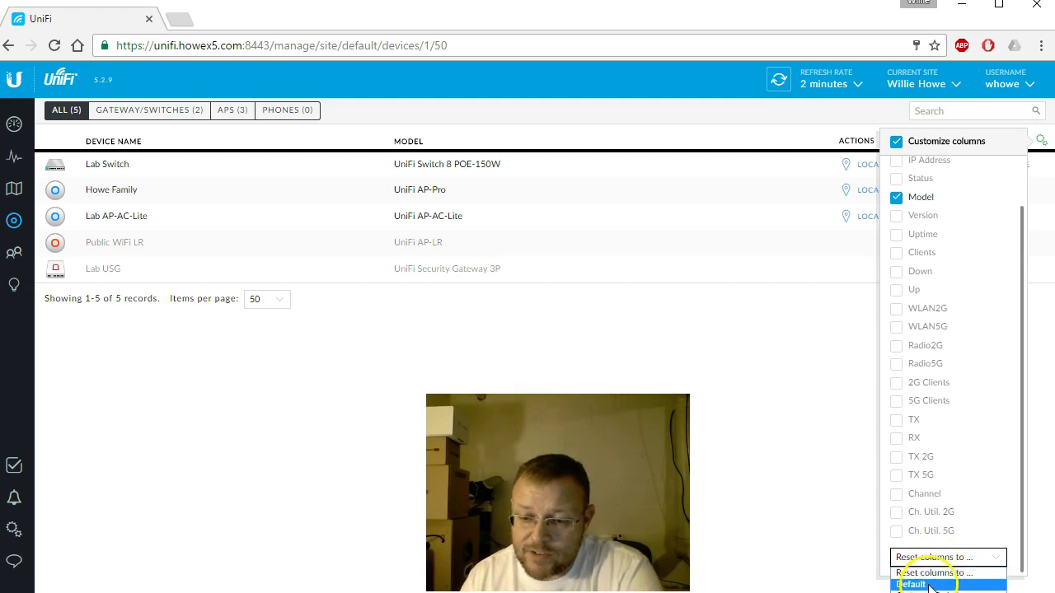
{"action": "left_click", "coordinate": [930, 585]}
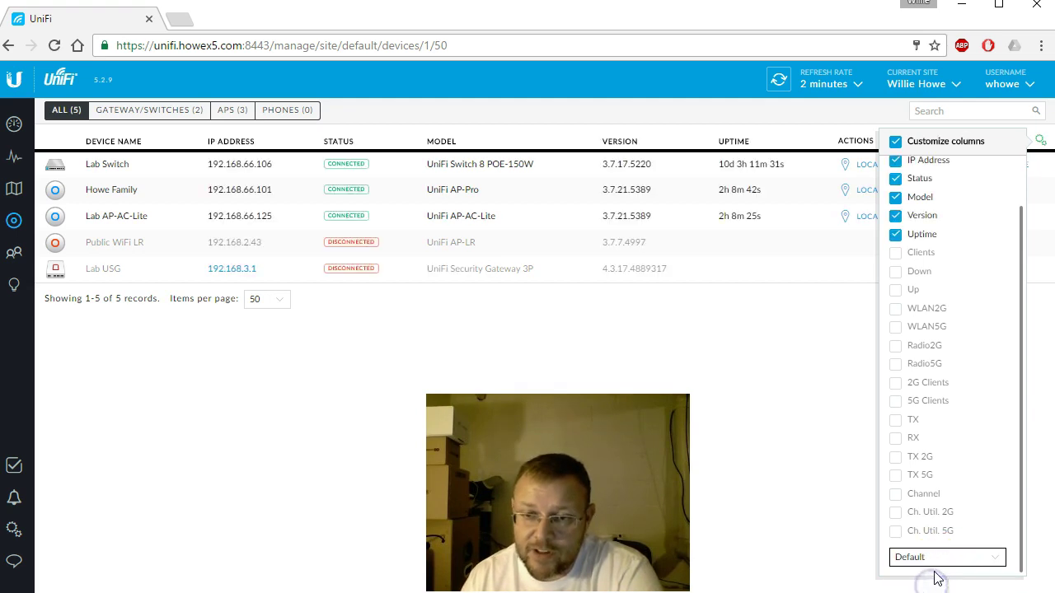
{"action": "scroll", "coordinate": [957, 375], "scroll_direction": "up", "scroll_amount": 2}
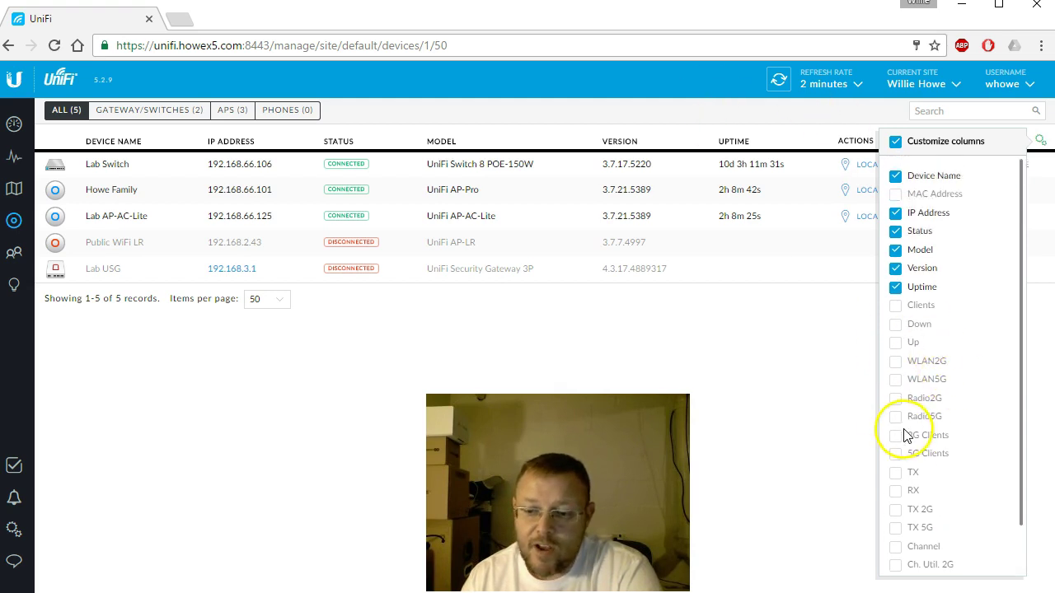
{"action": "scroll", "coordinate": [907, 433], "scroll_direction": "down", "scroll_amount": 2}
{"action": "left_click", "coordinate": [914, 558]}
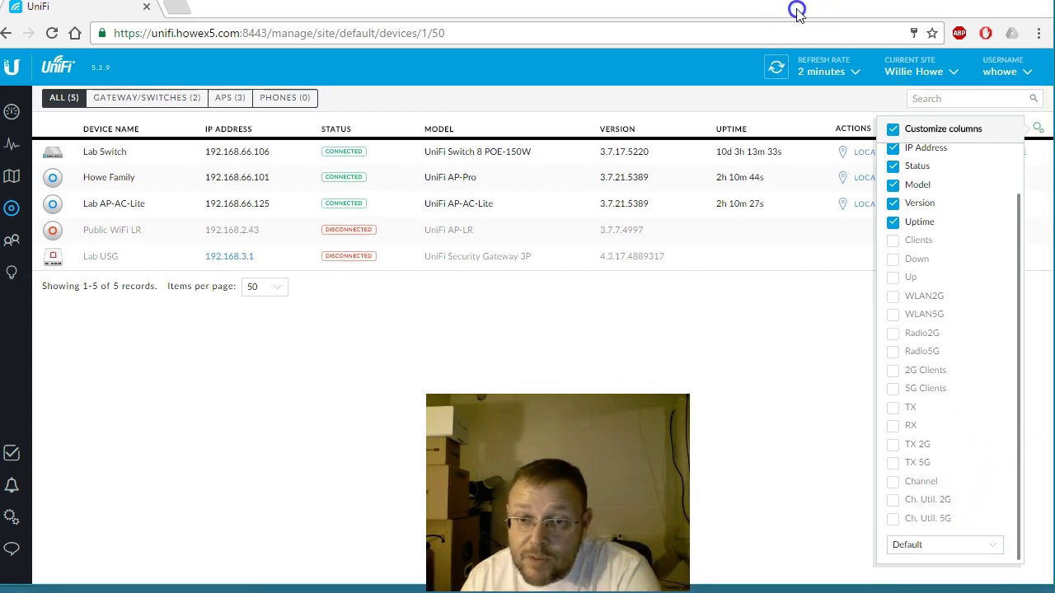
Apply the Gateway/Switches, AP overview, AP performance, then AP config column presets in turn
{"action": "left_click", "coordinate": [946, 545]}
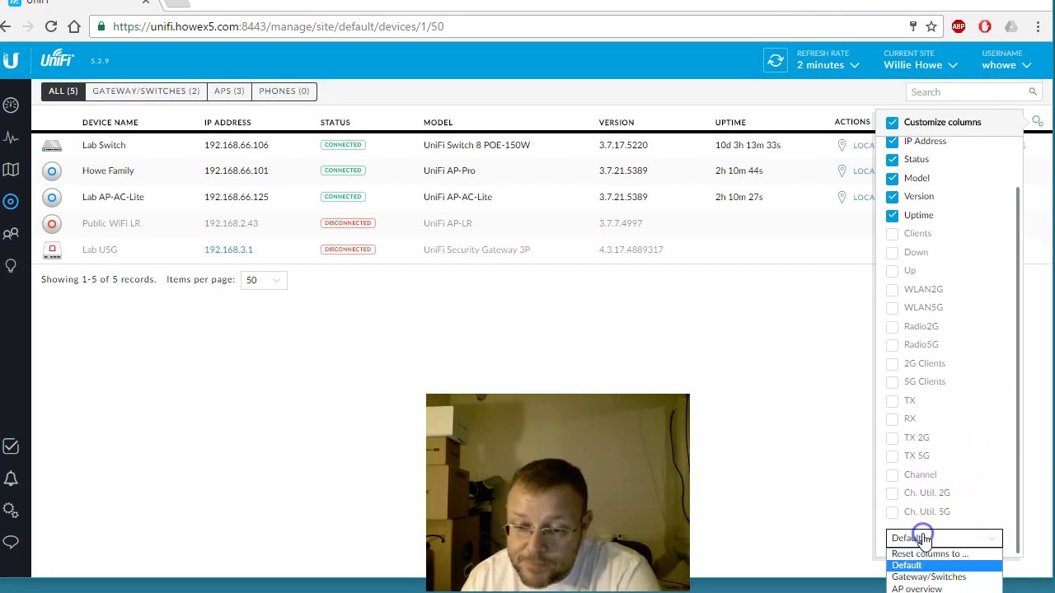
{"action": "left_click", "coordinate": [948, 581]}
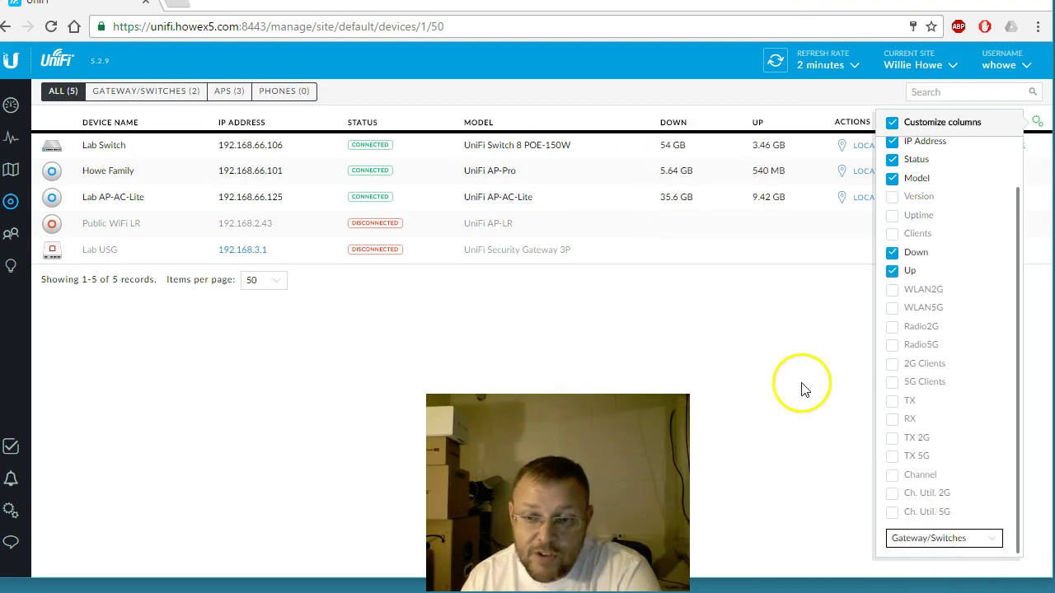
{"action": "left_click", "coordinate": [944, 538]}
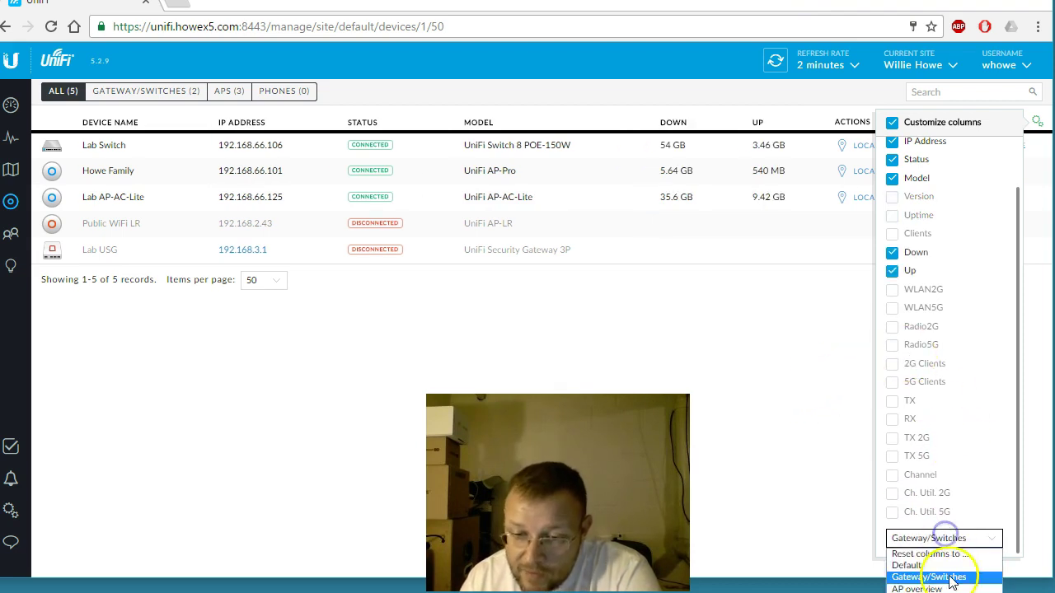
{"action": "left_click", "coordinate": [947, 589]}
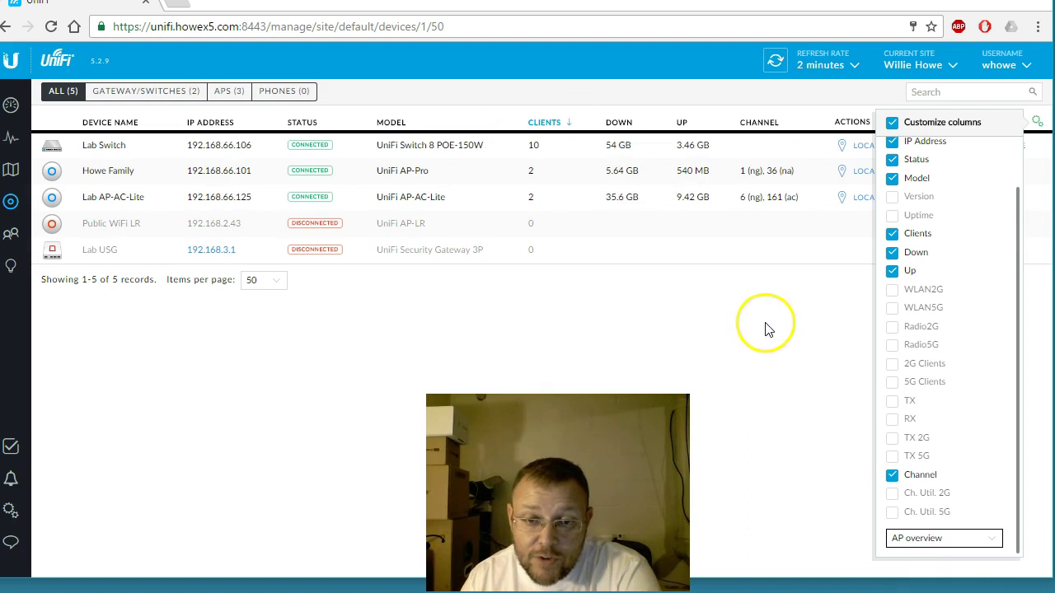
{"action": "left_click", "coordinate": [952, 537]}
{"action": "left_click", "coordinate": [943, 592]}
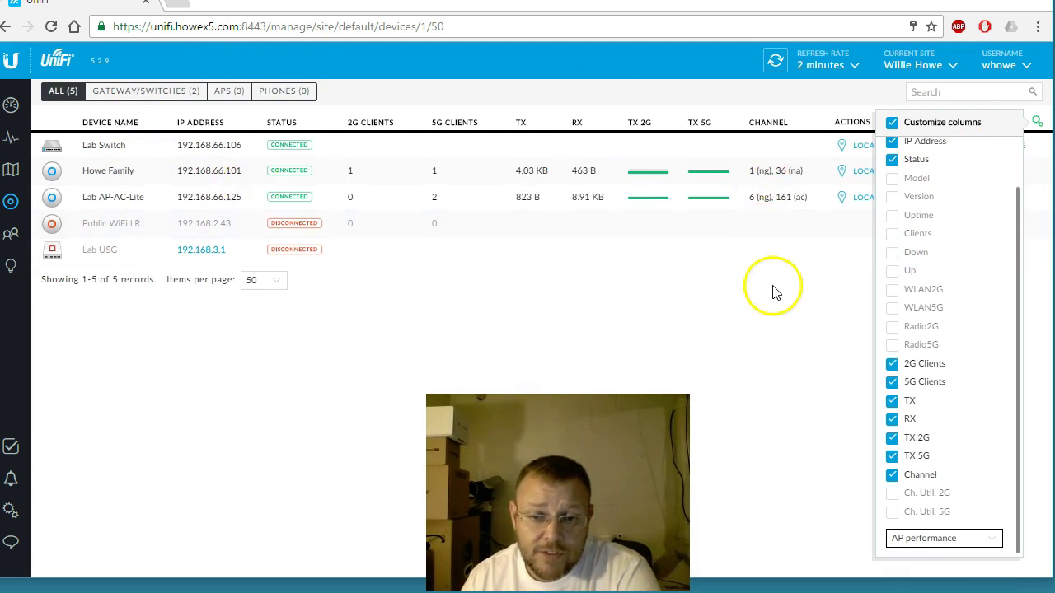
{"action": "left_click", "coordinate": [949, 538]}
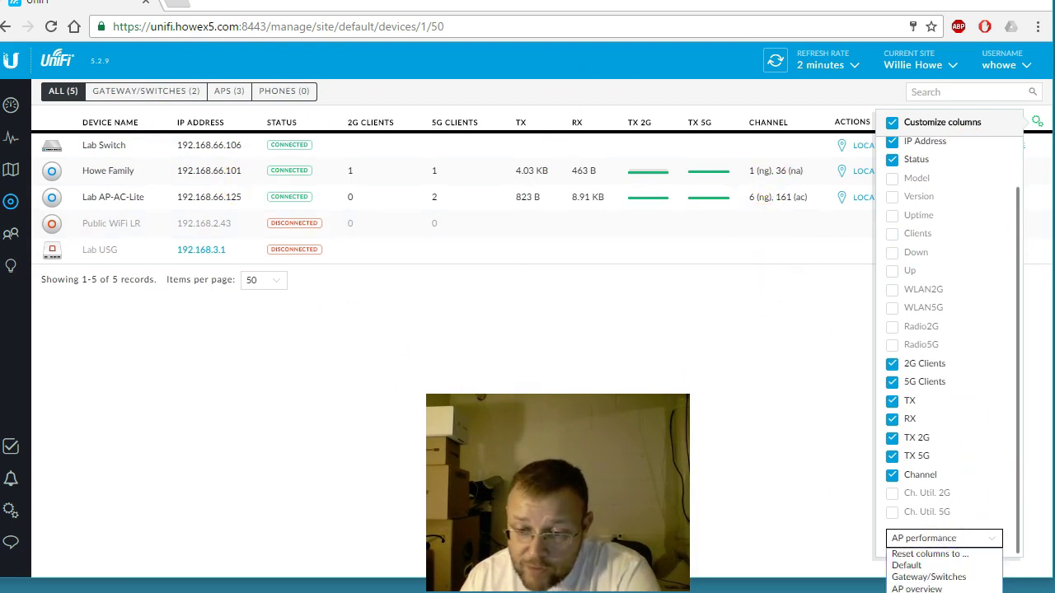
{"action": "left_click", "coordinate": [916, 592]}
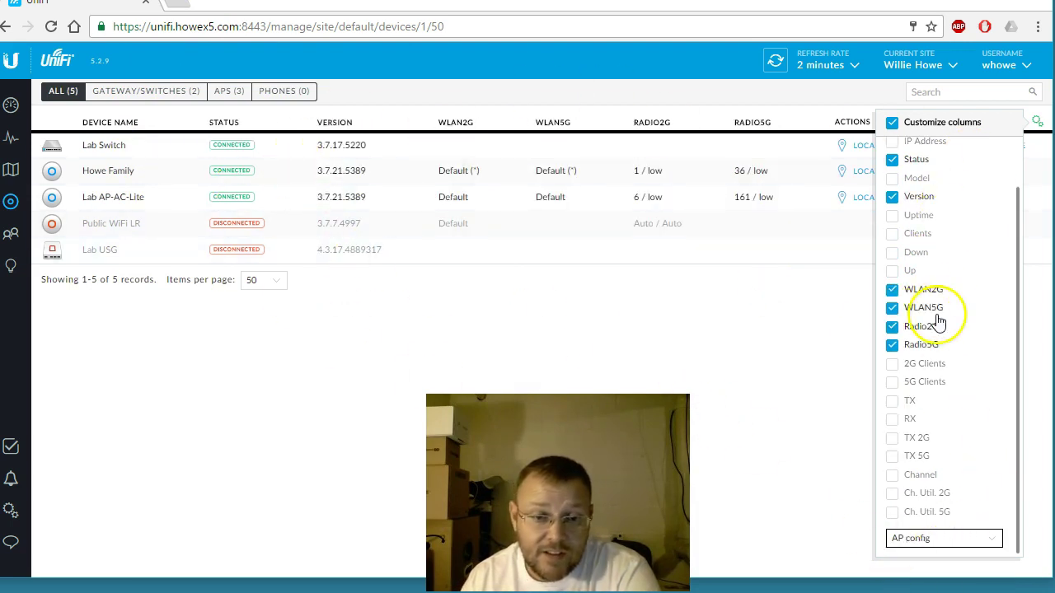
{"action": "left_click", "coordinate": [964, 539]}
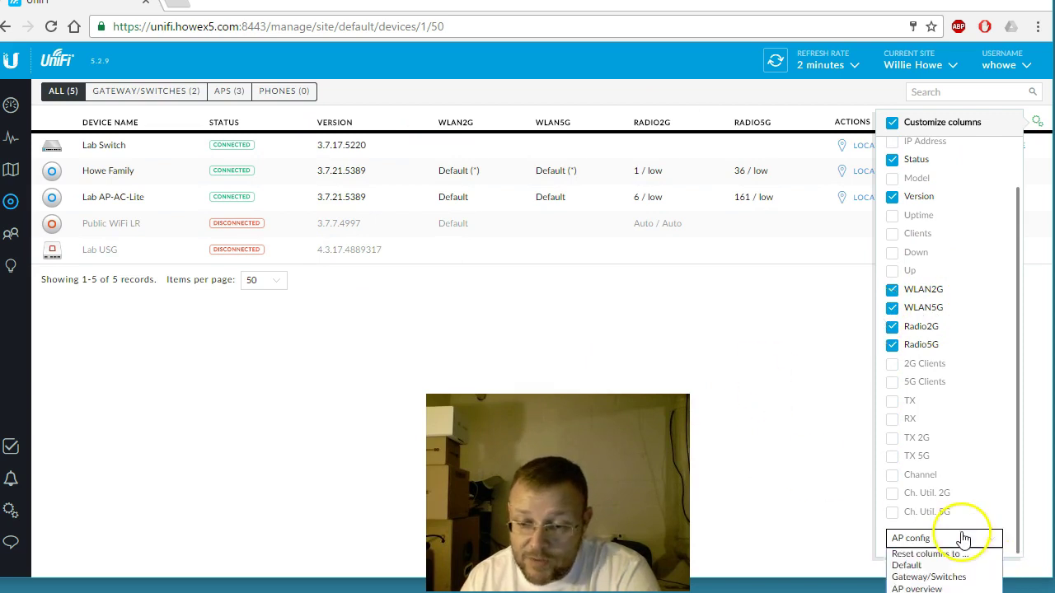
Show All columns and scroll across them, then revert to Default and disable Customize columns
{"action": "left_click", "coordinate": [907, 566]}
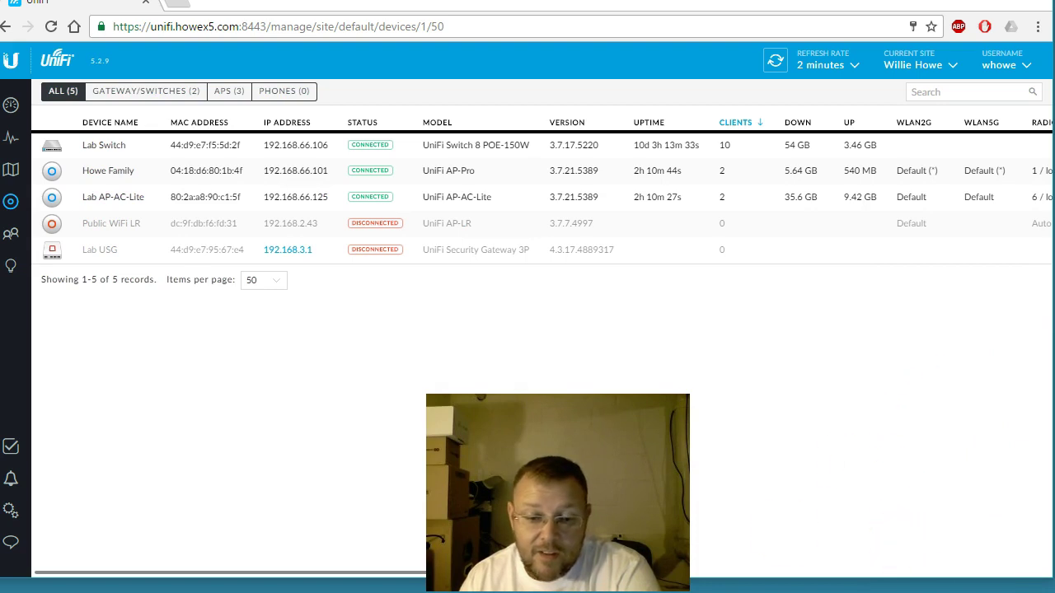
{"action": "left_click_drag", "start_coordinate": [170, 572], "coordinate": [660, 572]}
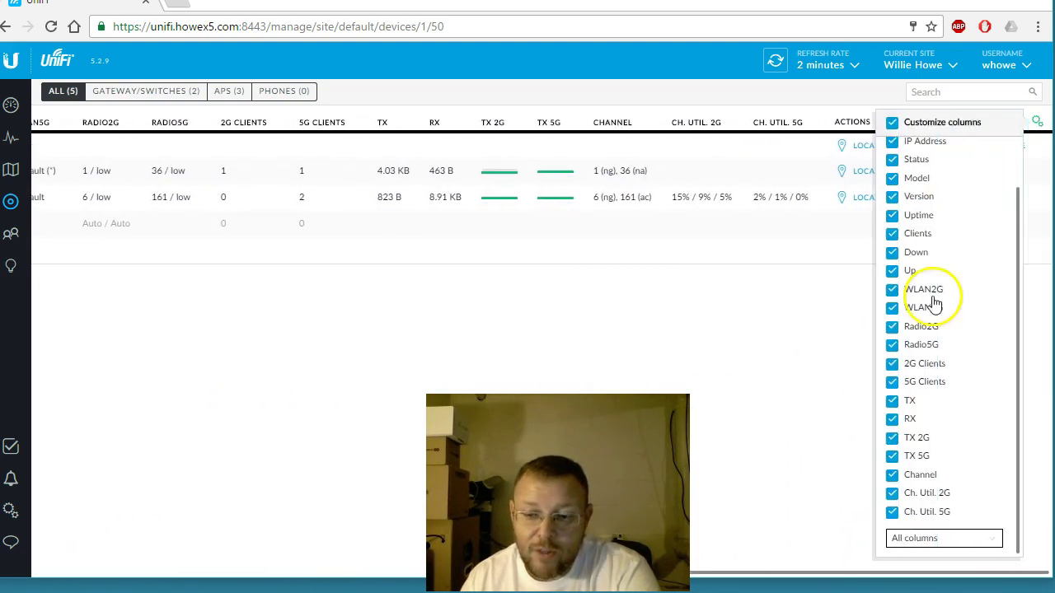
{"action": "left_click", "coordinate": [938, 540]}
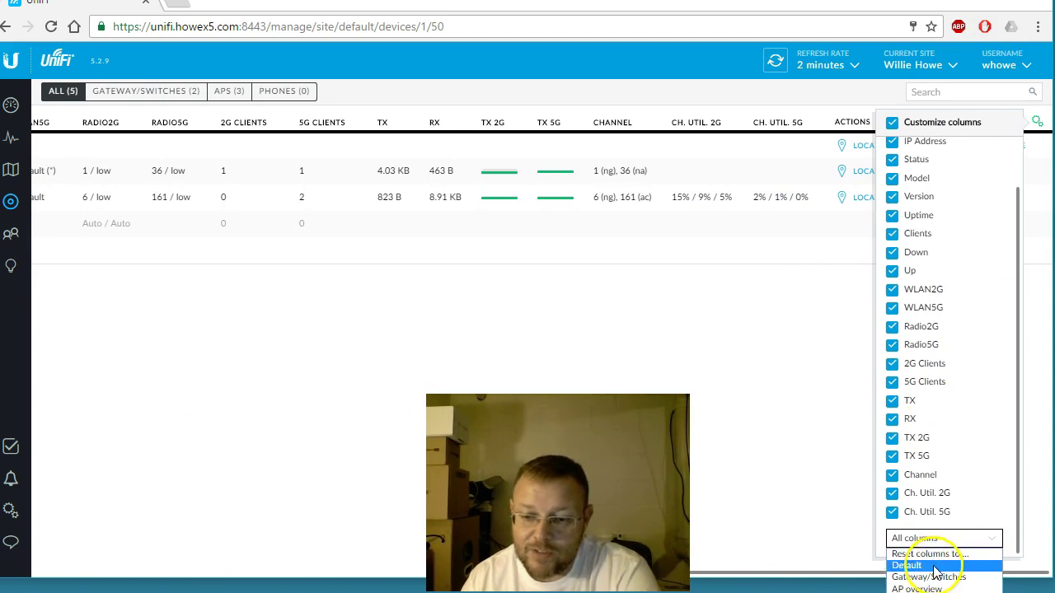
{"action": "left_click", "coordinate": [936, 568]}
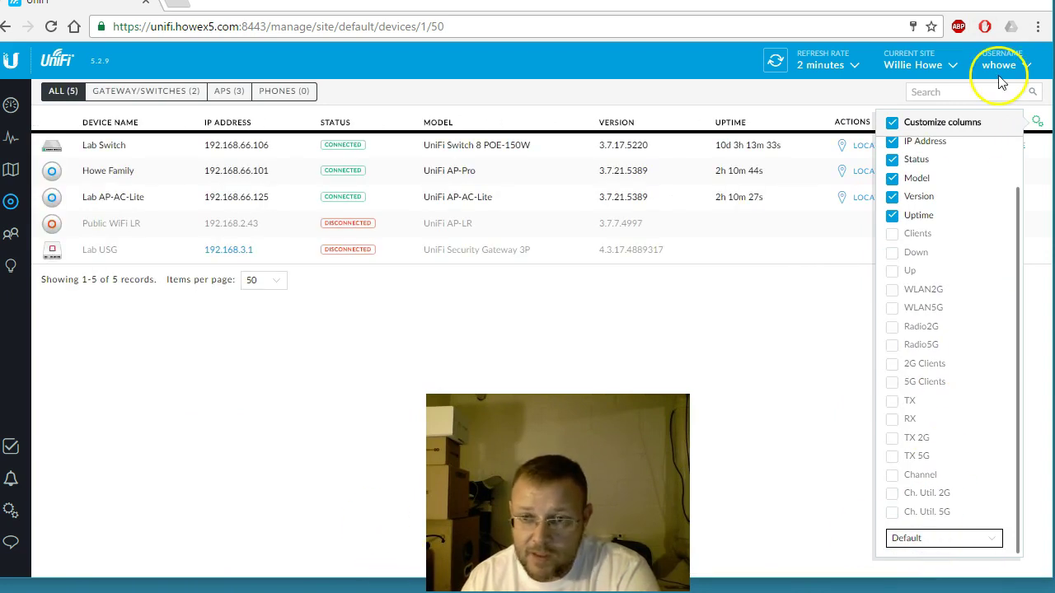
{"action": "left_click", "coordinate": [968, 123]}
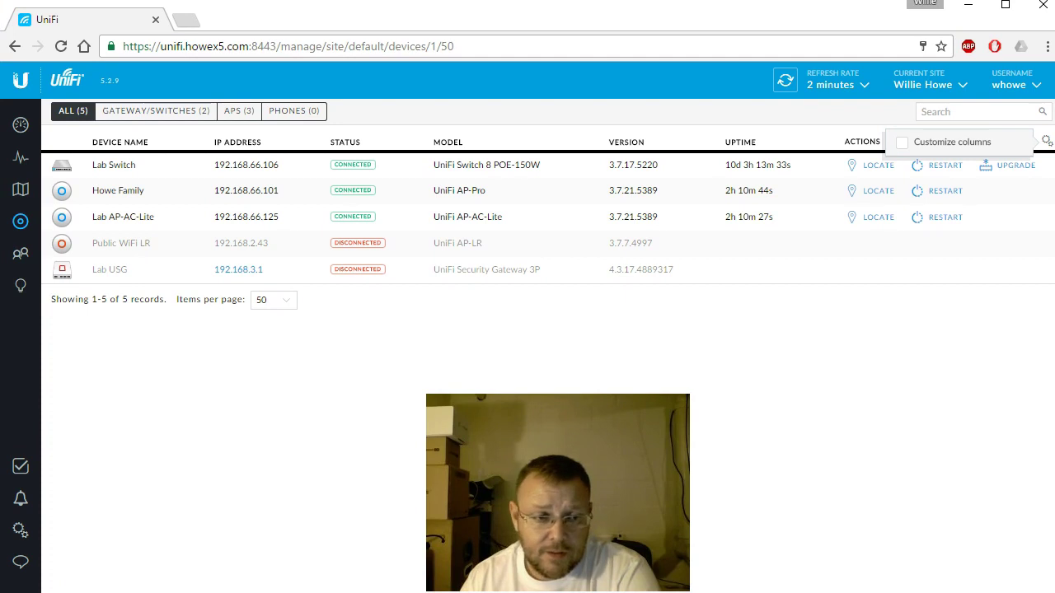
Switch to the Clients list and enable Customize columns for the clients table
{"action": "left_click", "coordinate": [21, 253]}
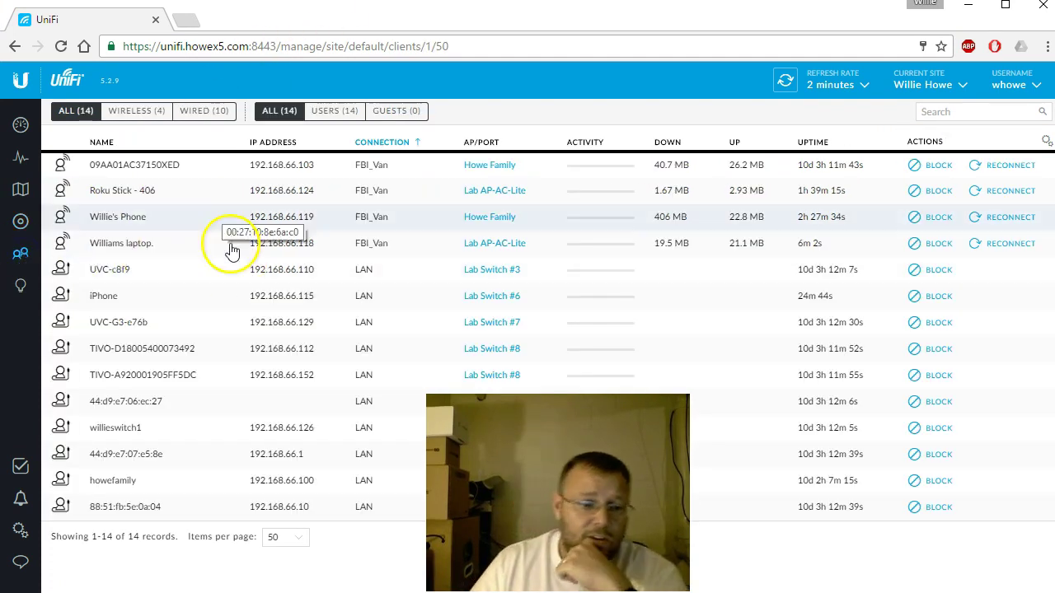
{"action": "left_click", "coordinate": [1047, 142]}
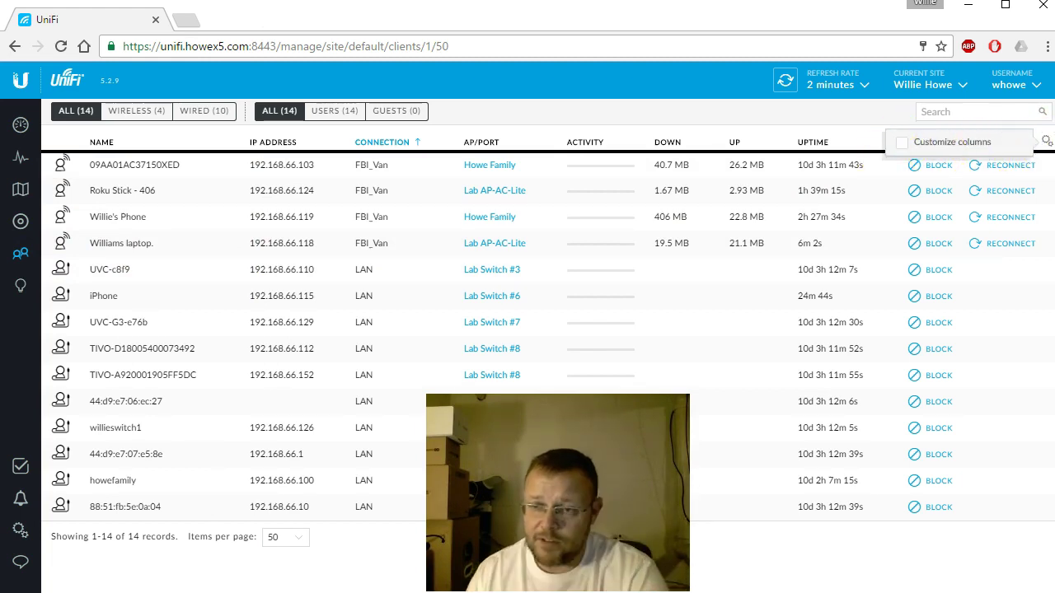
{"action": "left_click", "coordinate": [903, 144]}
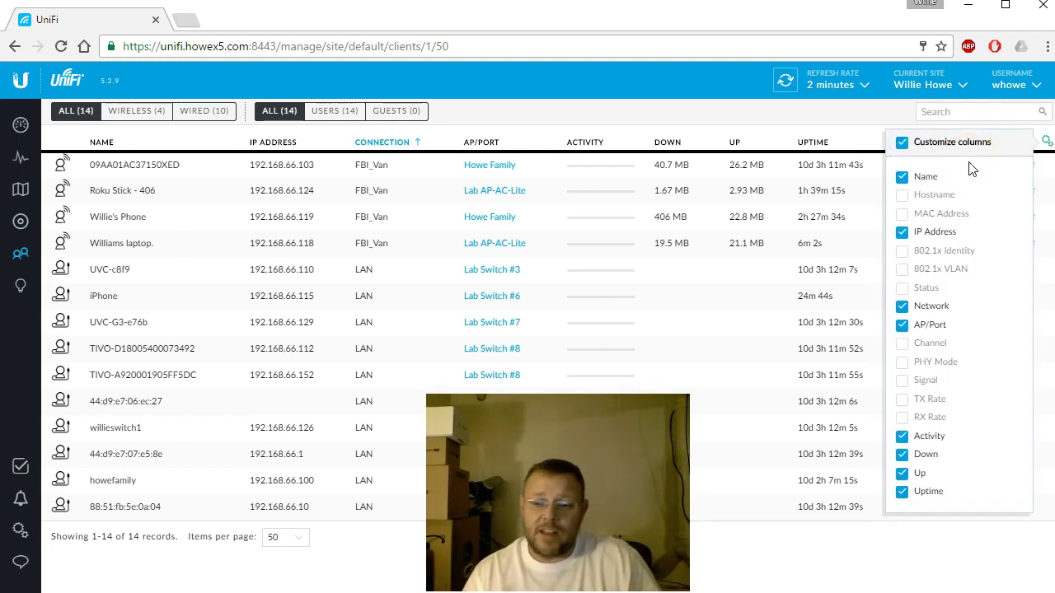
Drop Hostname, IP Address, Network and AP/Port, keeping Name, Activity, Down, Up and Uptime
{"action": "left_click", "coordinate": [902, 178]}
{"action": "left_click", "coordinate": [903, 195]}
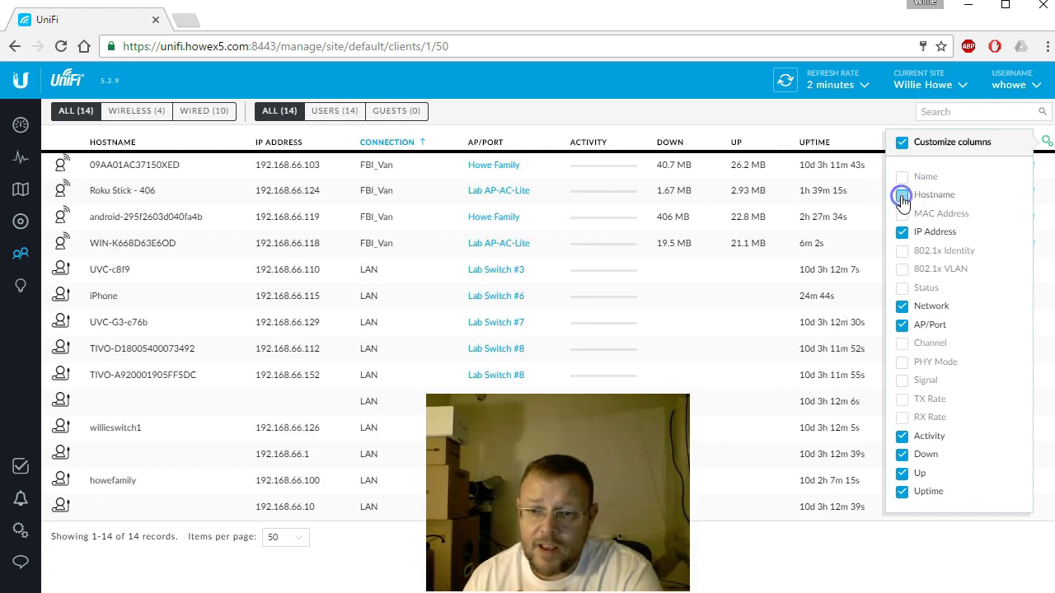
{"action": "left_click", "coordinate": [902, 177]}
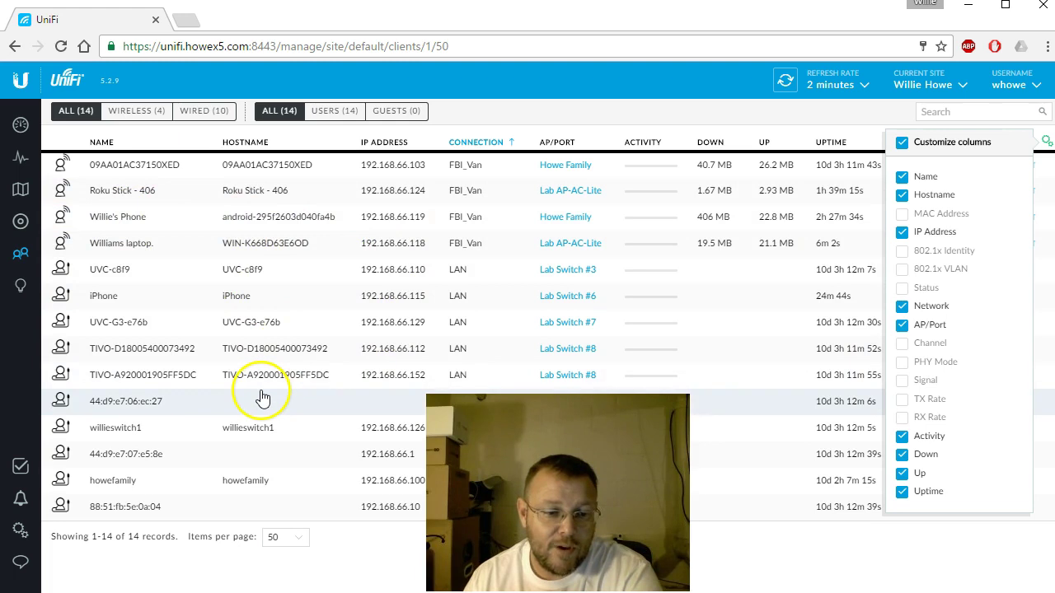
{"action": "left_click", "coordinate": [903, 196]}
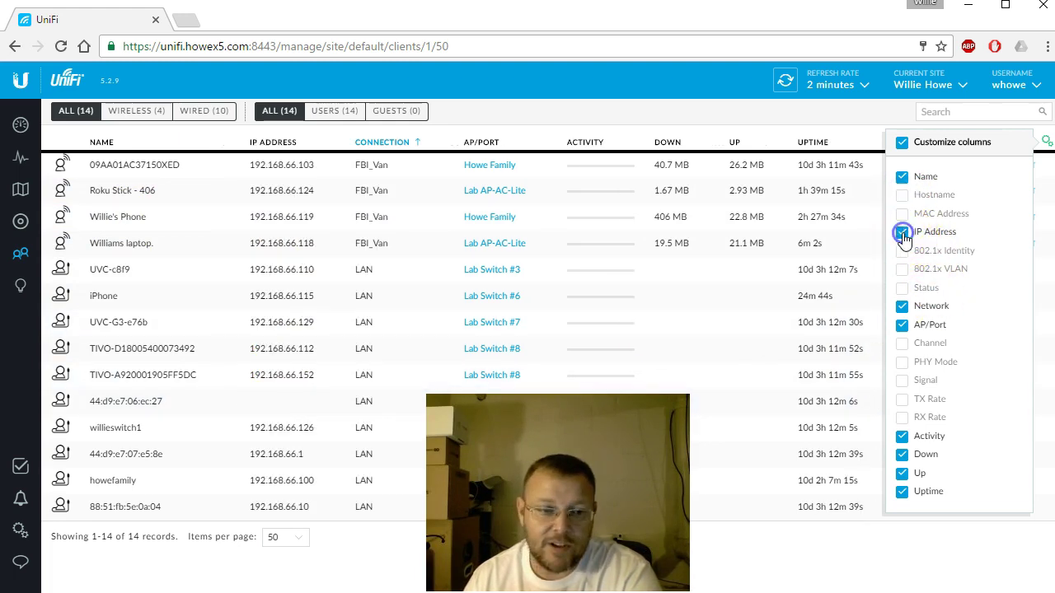
{"action": "left_click", "coordinate": [902, 233]}
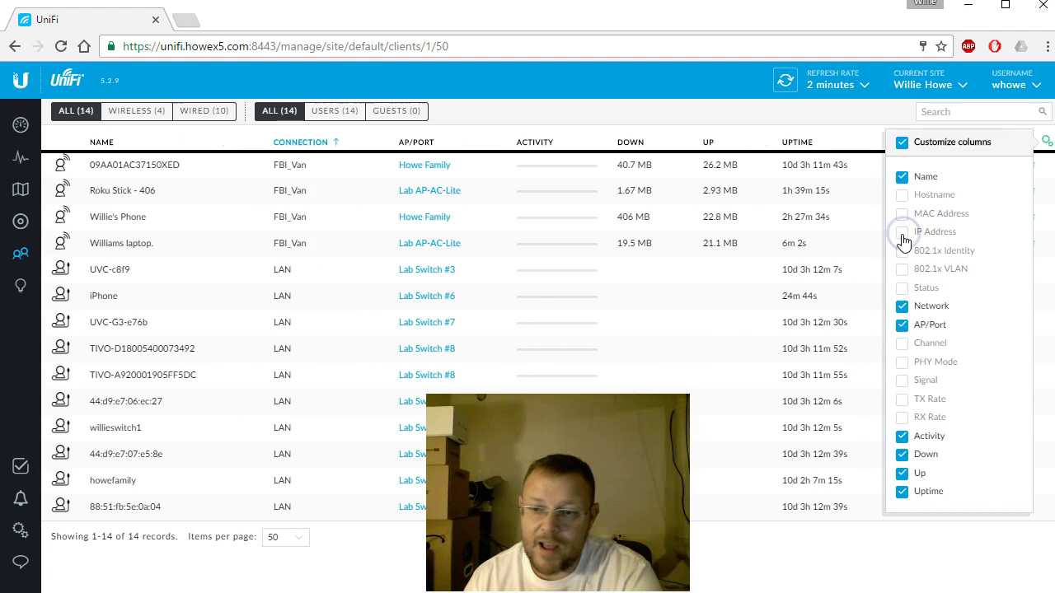
{"action": "left_click", "coordinate": [902, 308]}
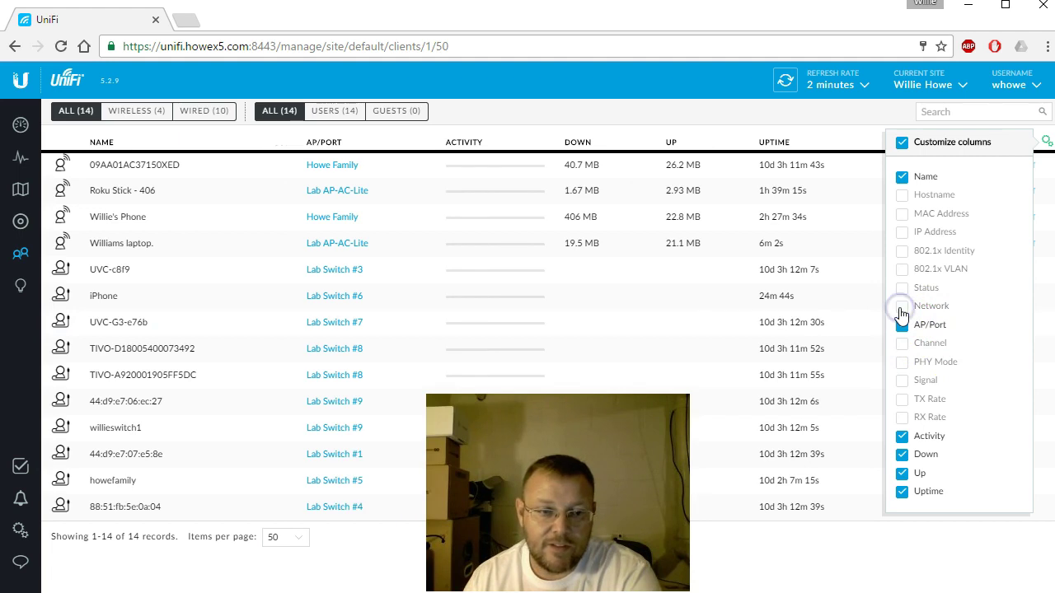
{"action": "left_click", "coordinate": [902, 325]}
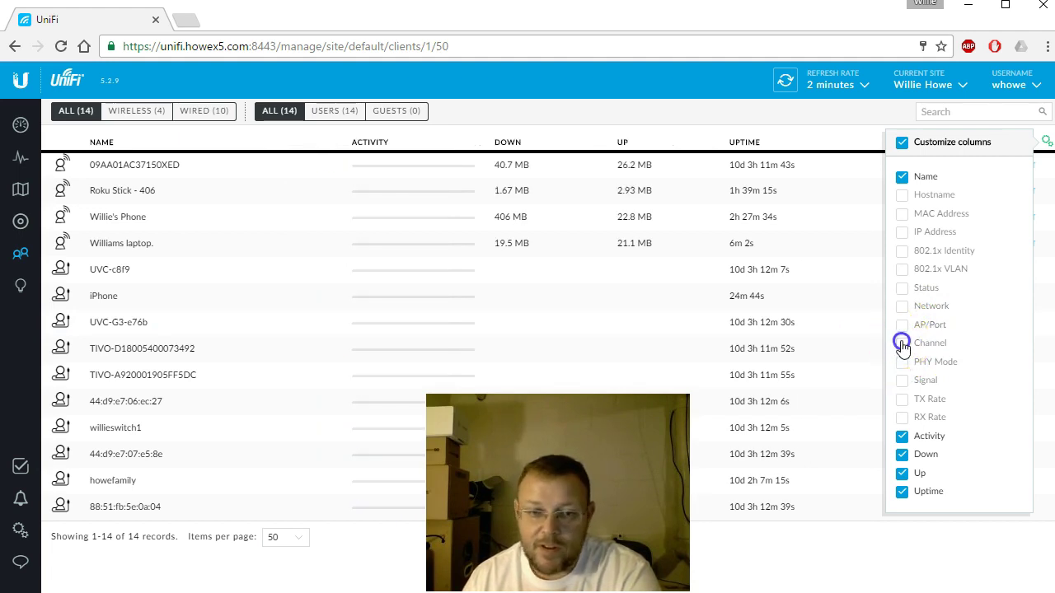
{"action": "left_click", "coordinate": [902, 344]}
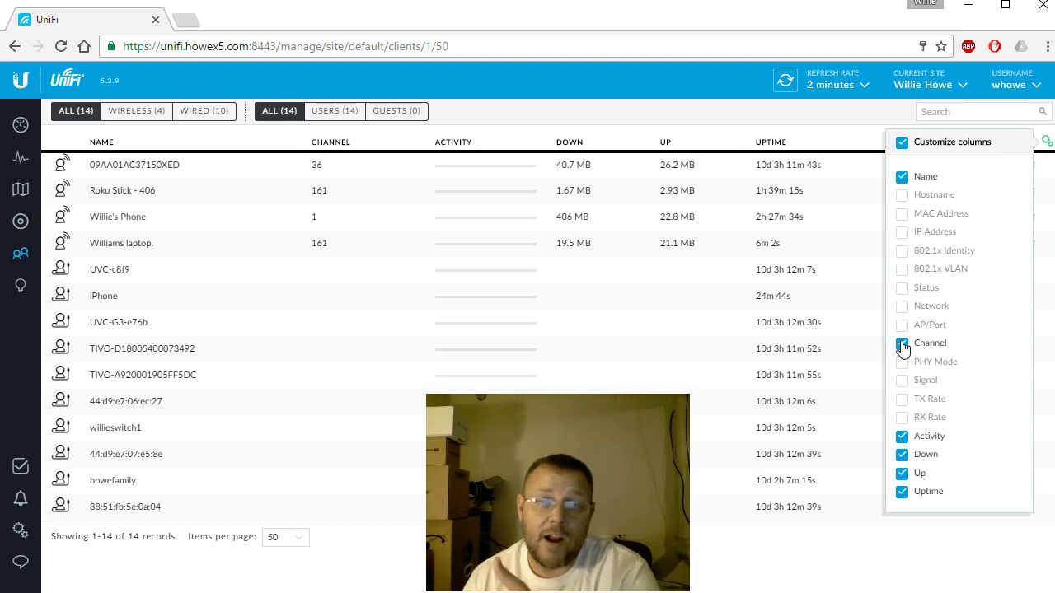
{"action": "left_click", "coordinate": [902, 344]}
{"action": "left_click", "coordinate": [902, 362]}
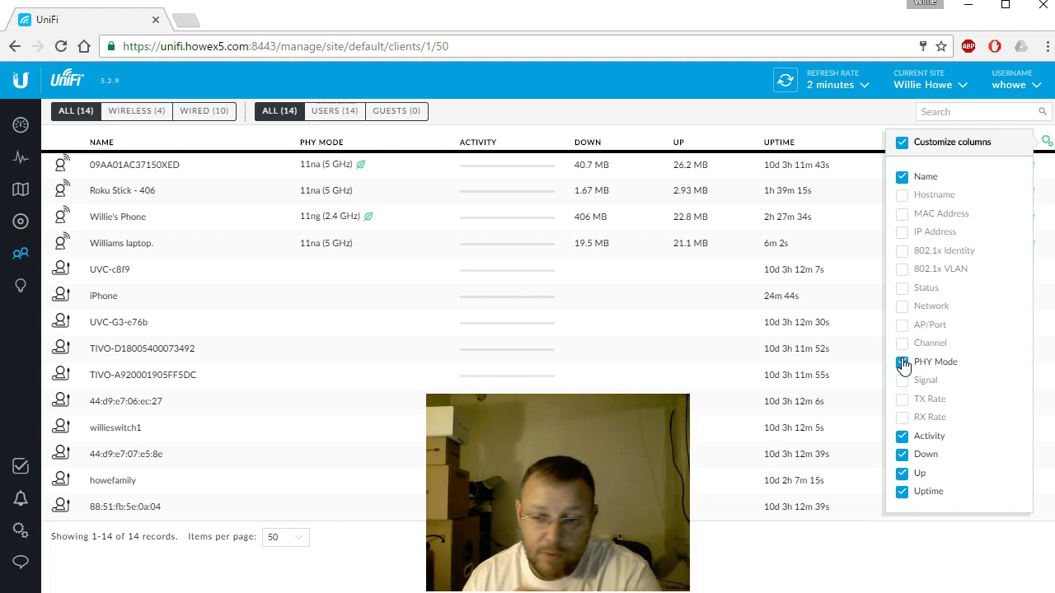
{"action": "left_click", "coordinate": [902, 362]}
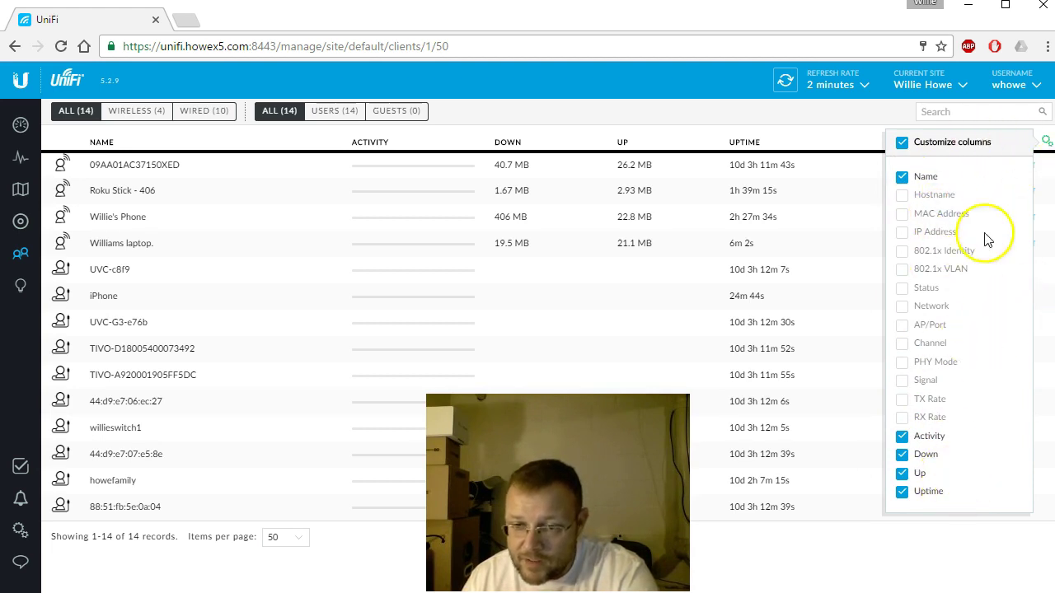
Re-add the Hostname and IP Address columns to the clients table and close the column panel
{"action": "left_click", "coordinate": [902, 194]}
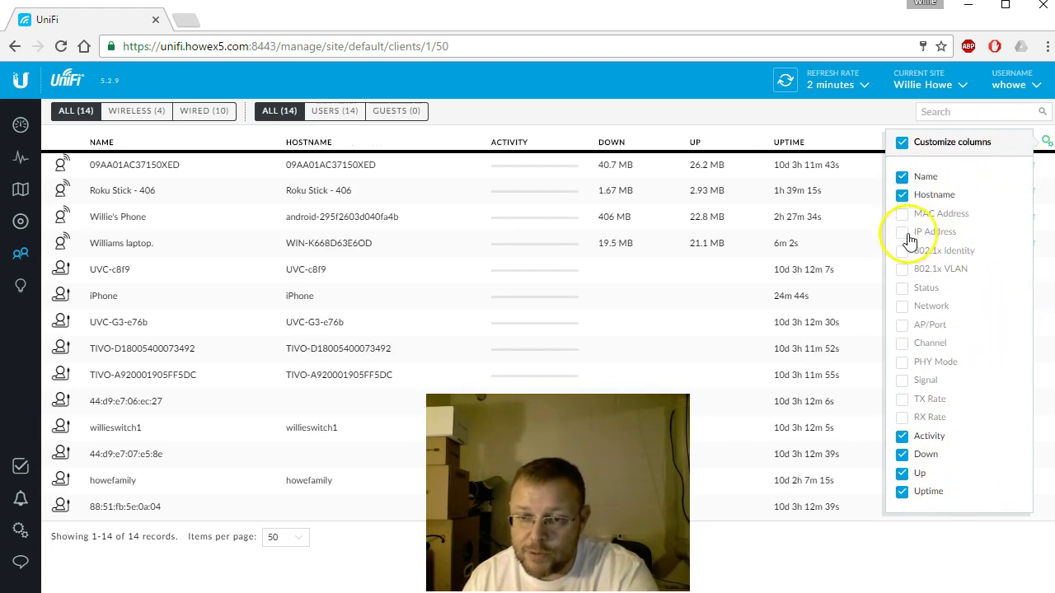
{"action": "left_click", "coordinate": [905, 233]}
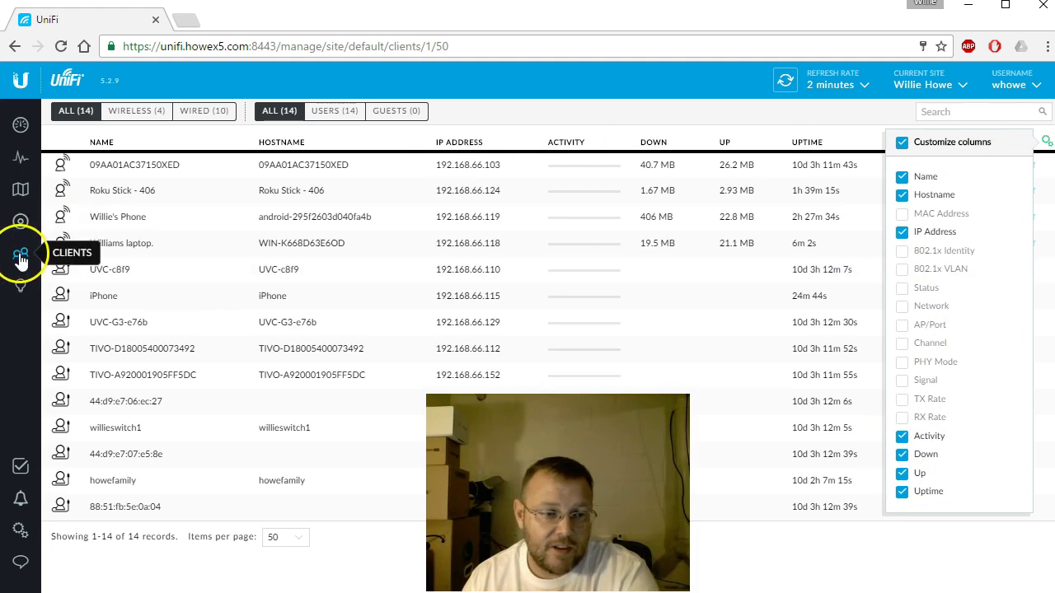
{"action": "left_click", "coordinate": [1043, 141]}
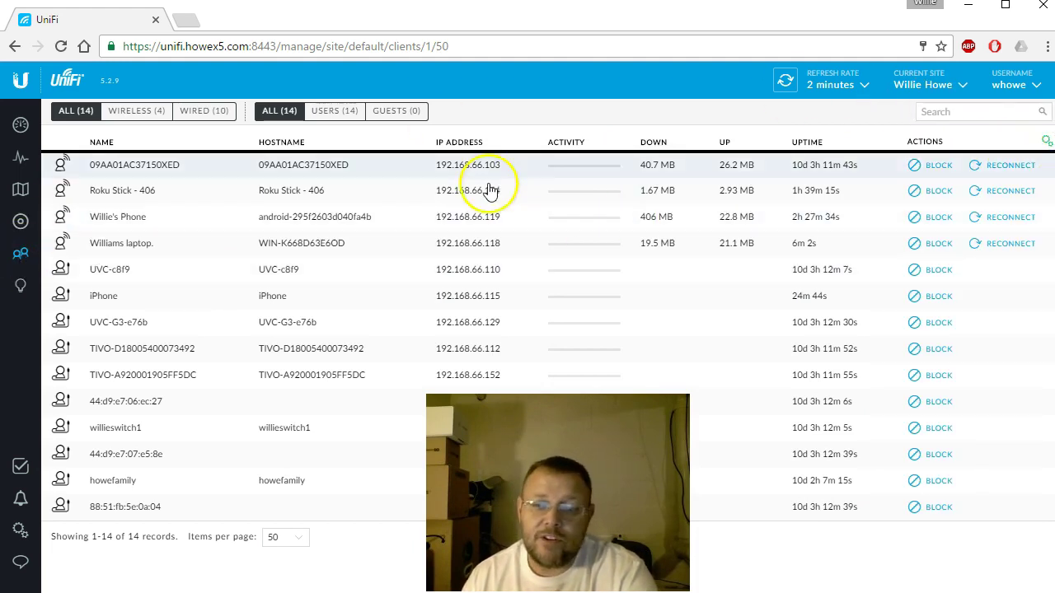
{"action": "left_click", "coordinate": [766, 269]}
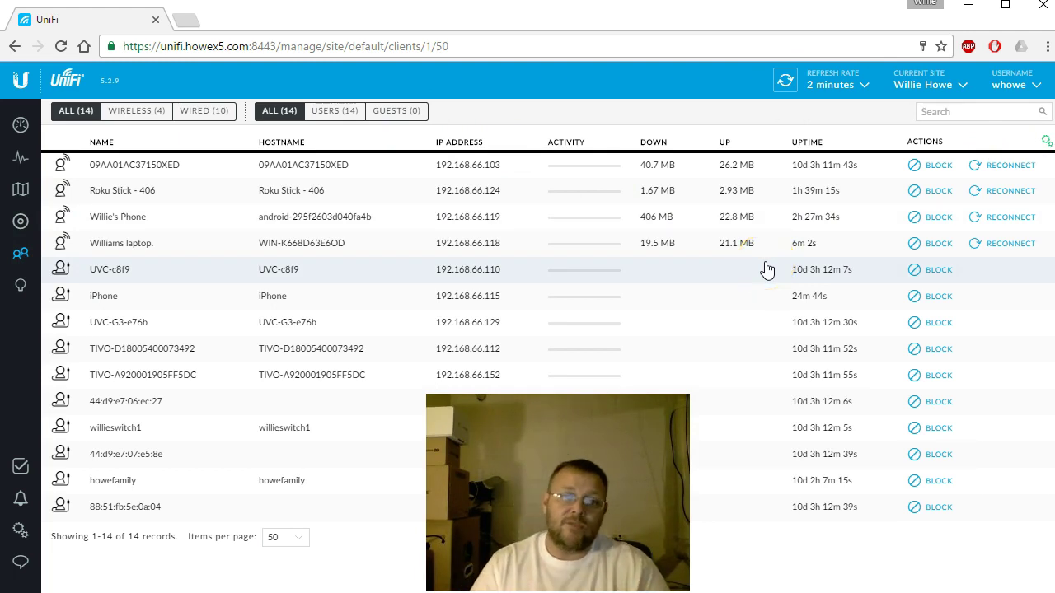